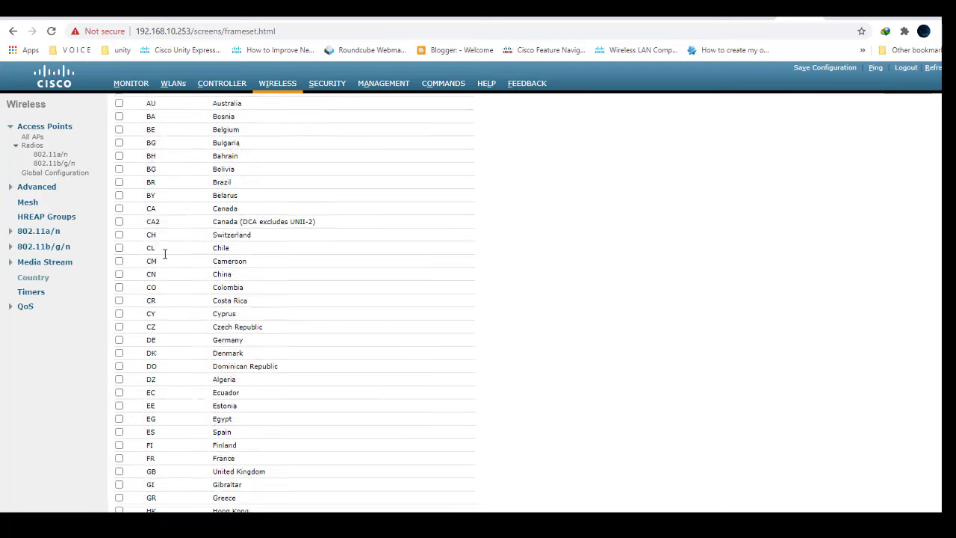
{"action": "scroll", "coordinate": [153, 261], "scroll_direction": "down", "scroll_amount": 5}
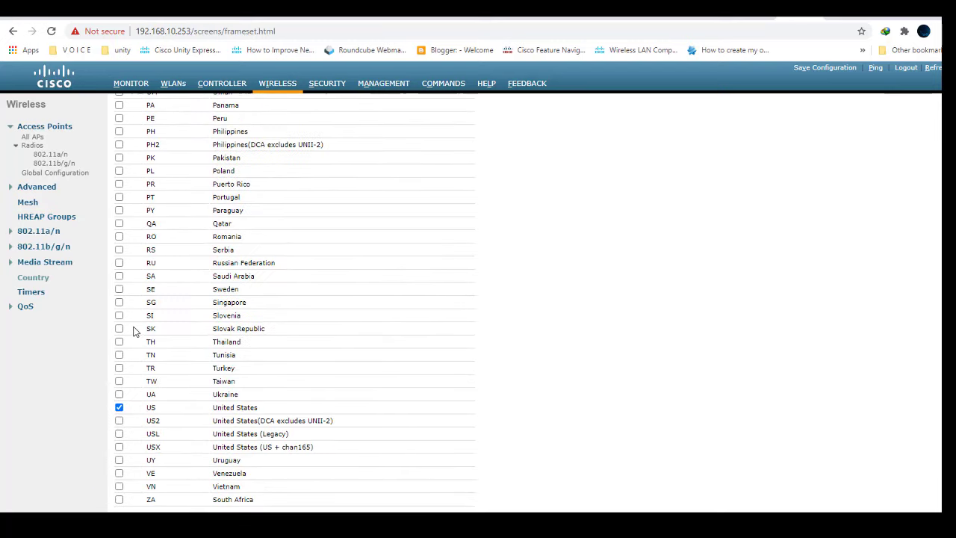
Step: Try to apply Egypt as the country code; an alert says the 802.11 networks must be disabled first
{"action": "left_click", "coordinate": [120, 408]}
{"action": "scroll", "coordinate": [124, 381], "scroll_direction": "up", "scroll_amount": 8}
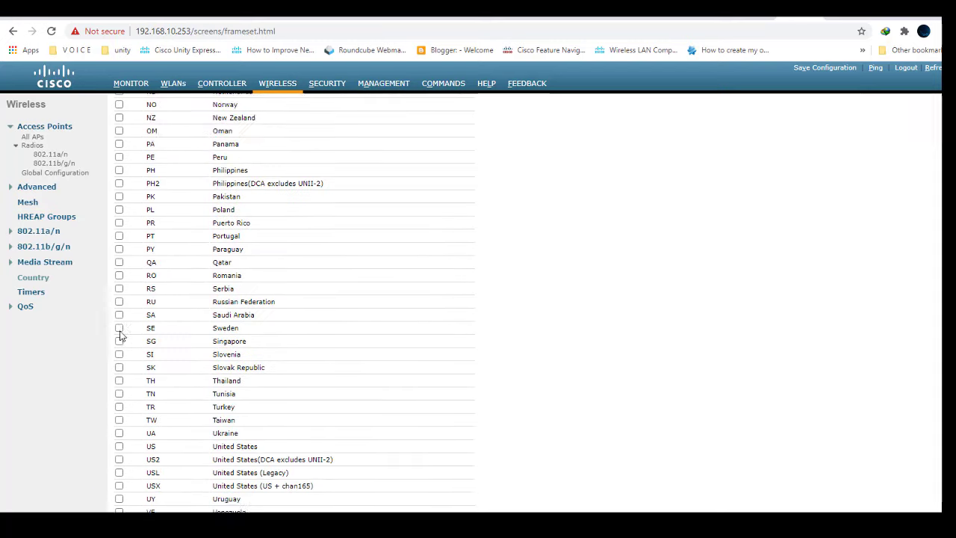
{"action": "scroll", "coordinate": [130, 323], "scroll_direction": "up", "scroll_amount": 6}
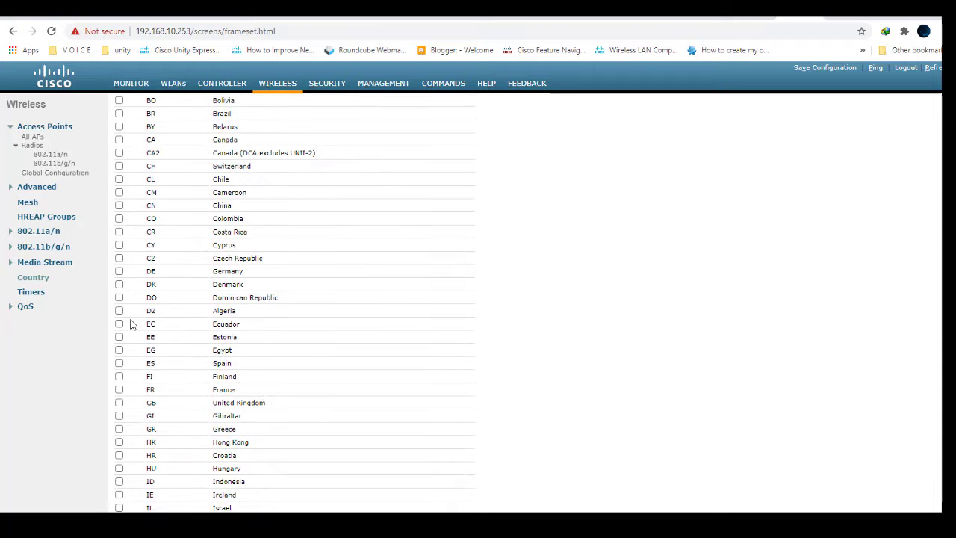
{"action": "scroll", "coordinate": [130, 323], "scroll_direction": "up", "scroll_amount": 1}
{"action": "scroll", "coordinate": [130, 324], "scroll_direction": "down", "scroll_amount": 3}
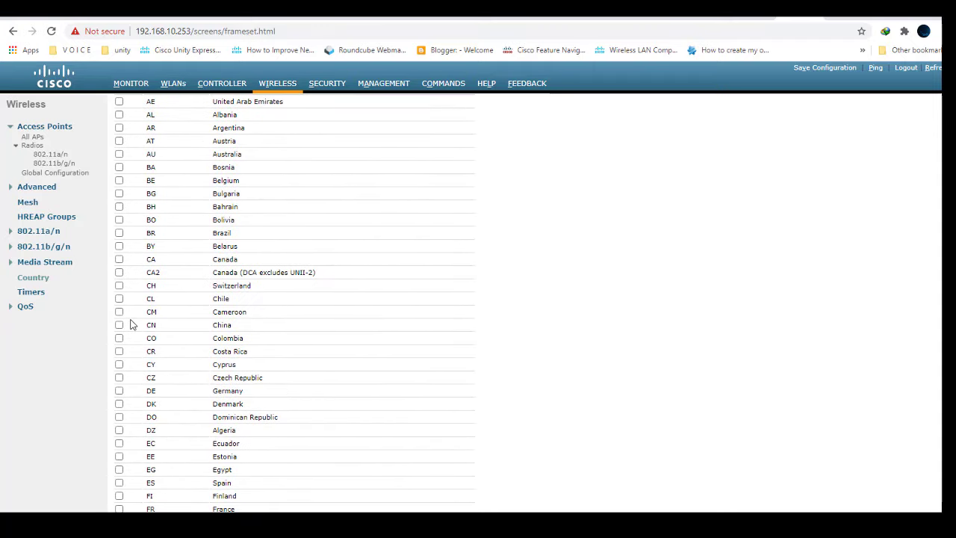
{"action": "scroll", "coordinate": [132, 325], "scroll_direction": "down", "scroll_amount": 3}
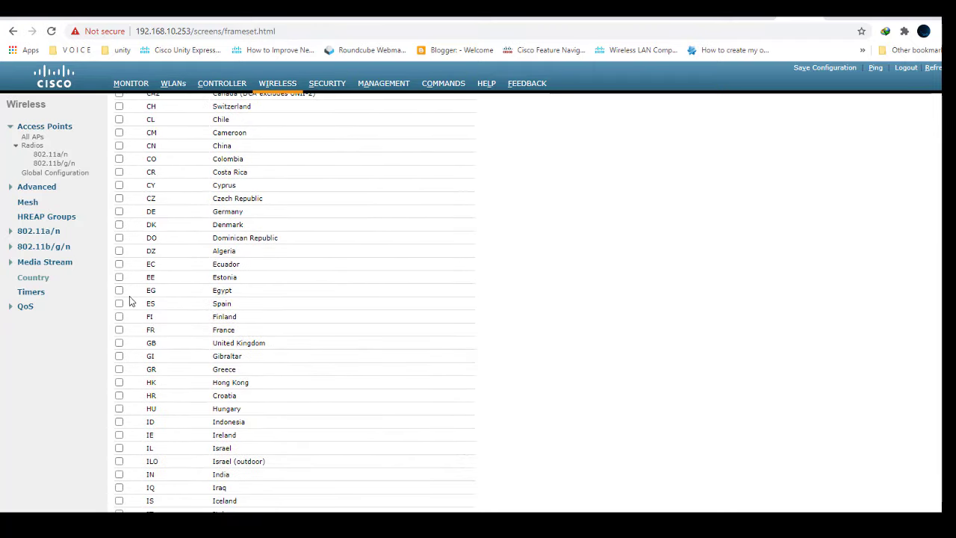
{"action": "left_click", "coordinate": [119, 289]}
{"action": "left_click", "coordinate": [904, 106]}
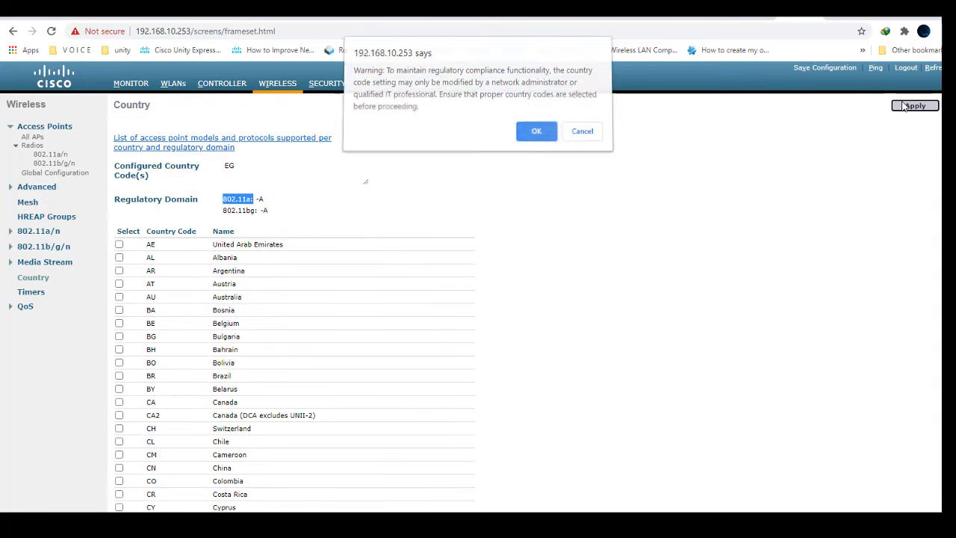
{"action": "left_click", "coordinate": [535, 135]}
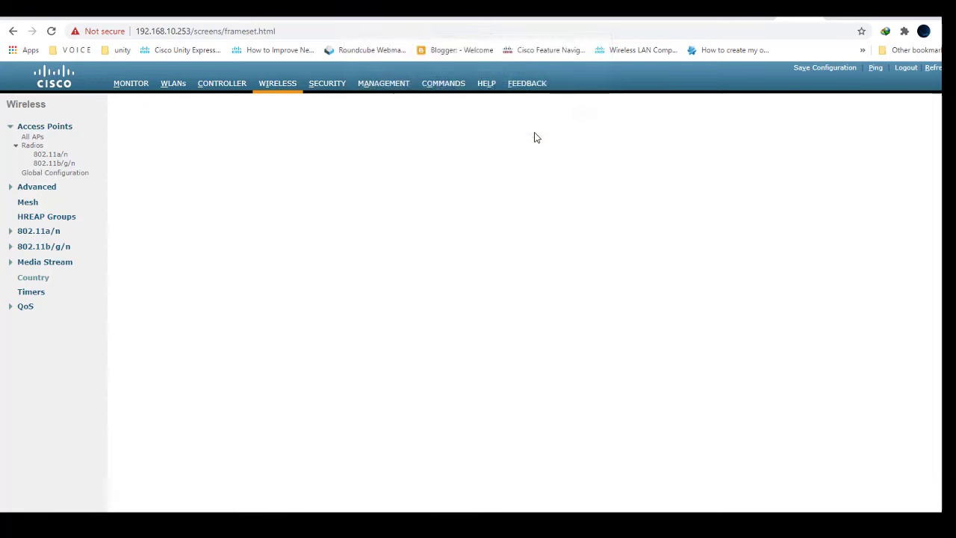
{"action": "left_click_drag", "start_coordinate": [370, 76], "coordinate": [490, 76]}
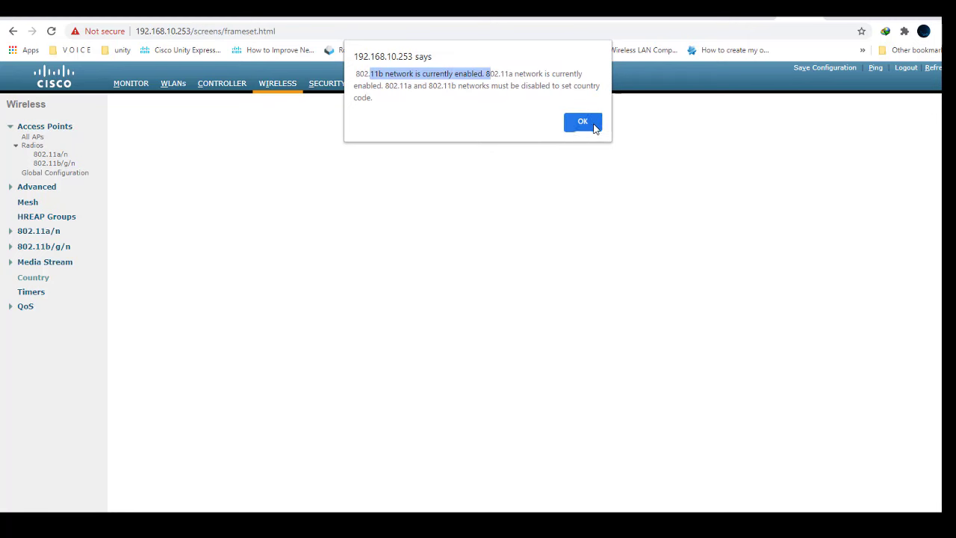
{"action": "left_click", "coordinate": [594, 127]}
Step: Disable the 802.11a/n network and apply the change
{"action": "left_click", "coordinate": [38, 231]}
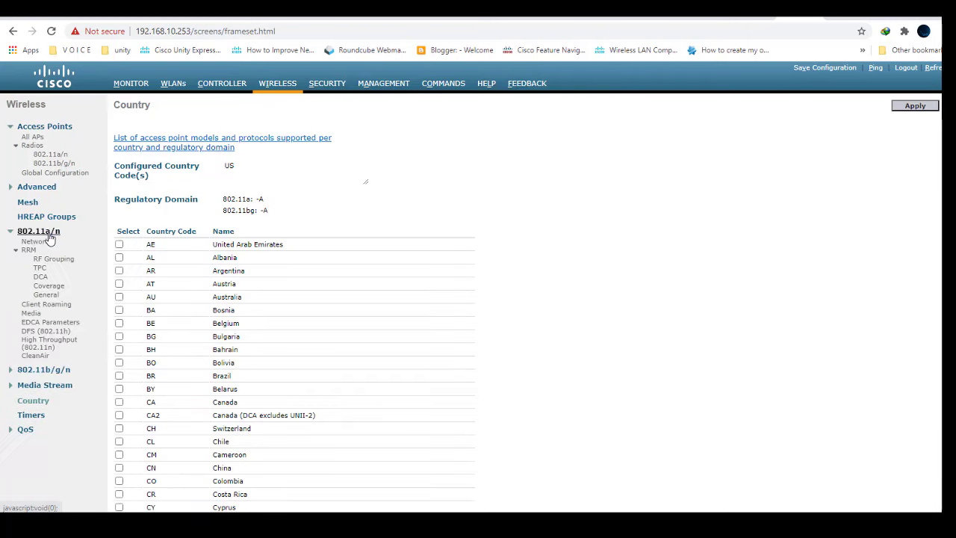
{"action": "left_click", "coordinate": [35, 242]}
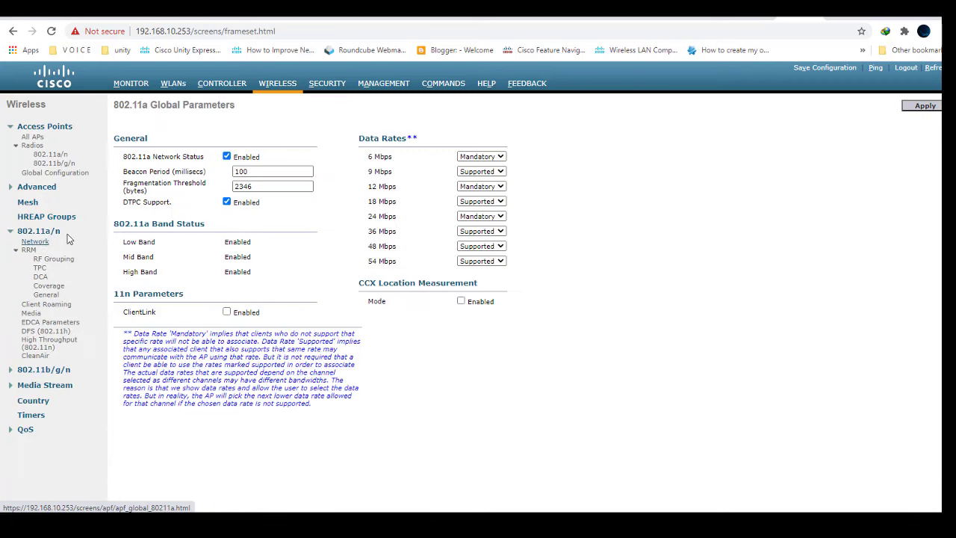
{"action": "left_click", "coordinate": [227, 157]}
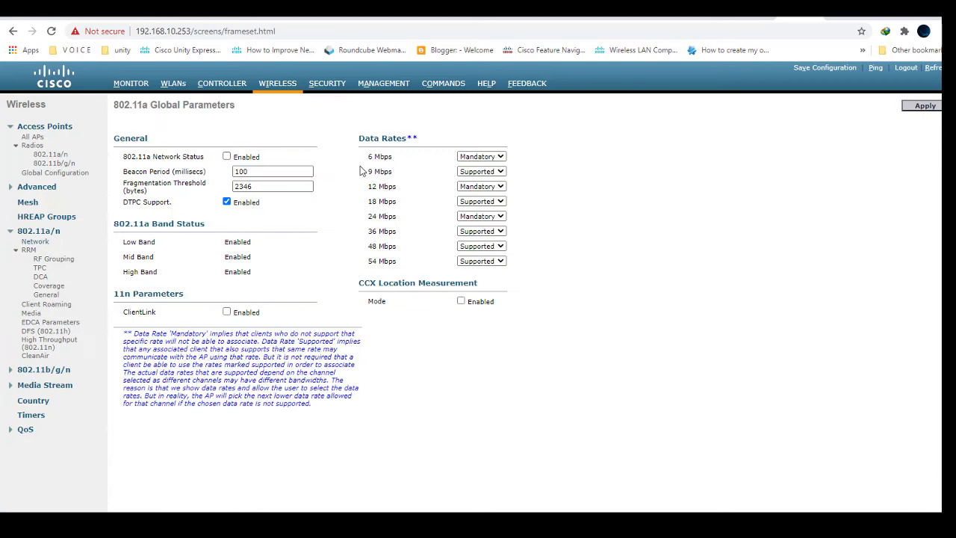
{"action": "left_click", "coordinate": [904, 110]}
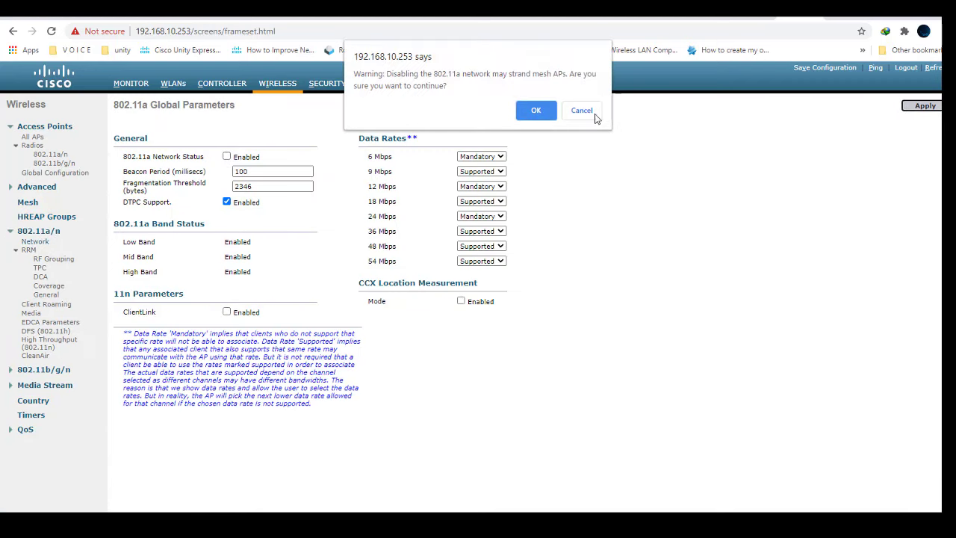
{"action": "left_click", "coordinate": [541, 111]}
Step: Disable the 802.11b/g/n network and go back to the Country page
{"action": "left_click", "coordinate": [43, 369]}
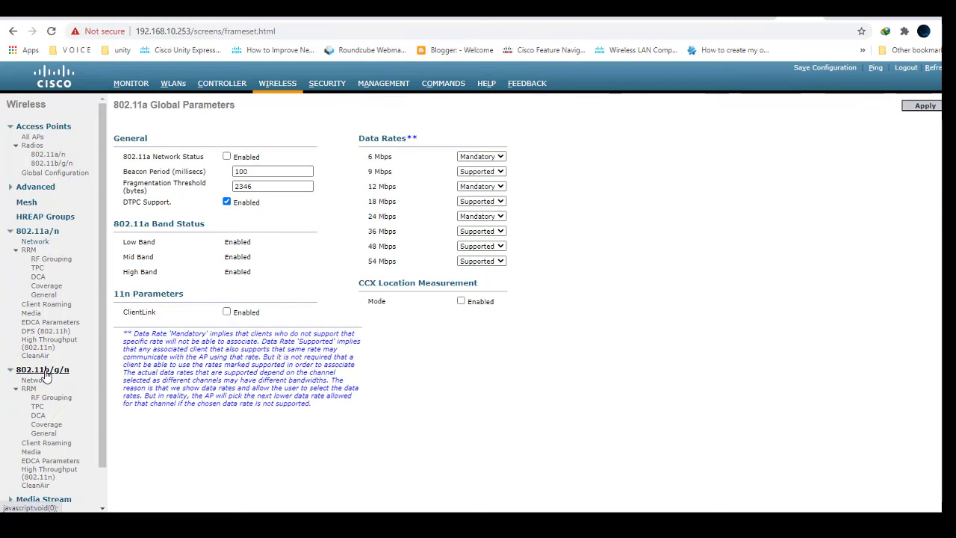
{"action": "left_click", "coordinate": [238, 156]}
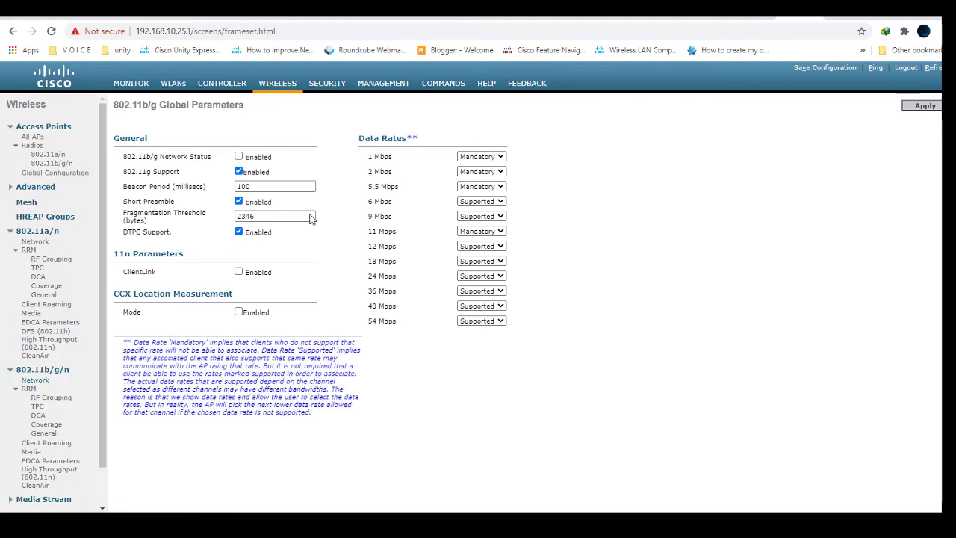
{"action": "scroll", "coordinate": [52, 381], "scroll_direction": "down", "scroll_amount": 1}
{"action": "scroll", "coordinate": [52, 381], "scroll_direction": "down", "scroll_amount": 1}
{"action": "left_click", "coordinate": [31, 473]}
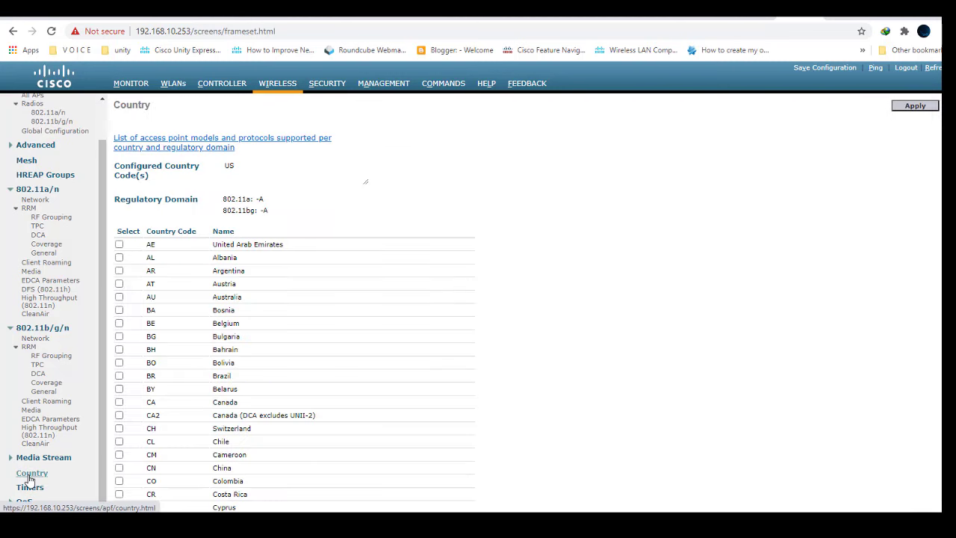
Step: Tick EG, untick US and apply Egypt as the only country code
{"action": "scroll", "coordinate": [157, 341], "scroll_direction": "down", "scroll_amount": 5}
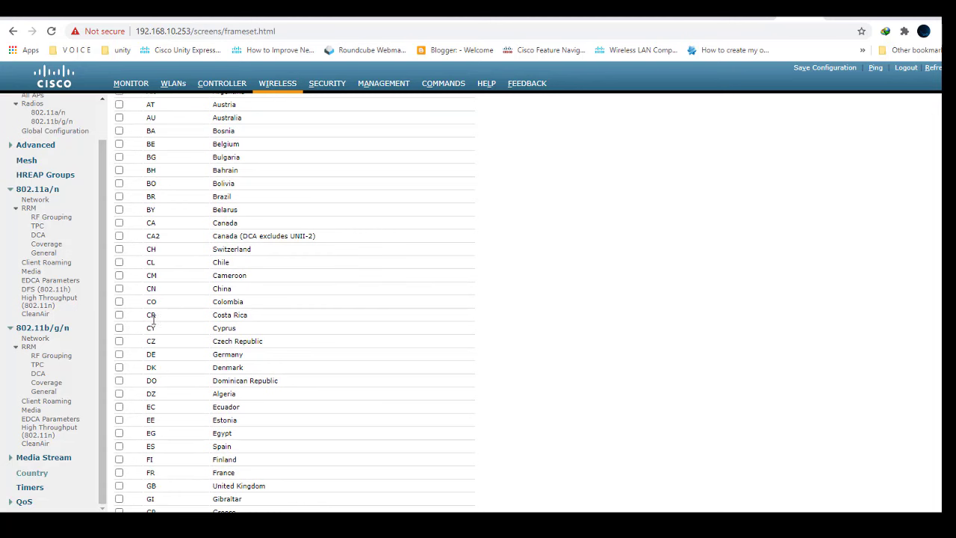
{"action": "scroll", "coordinate": [152, 317], "scroll_direction": "down", "scroll_amount": 3}
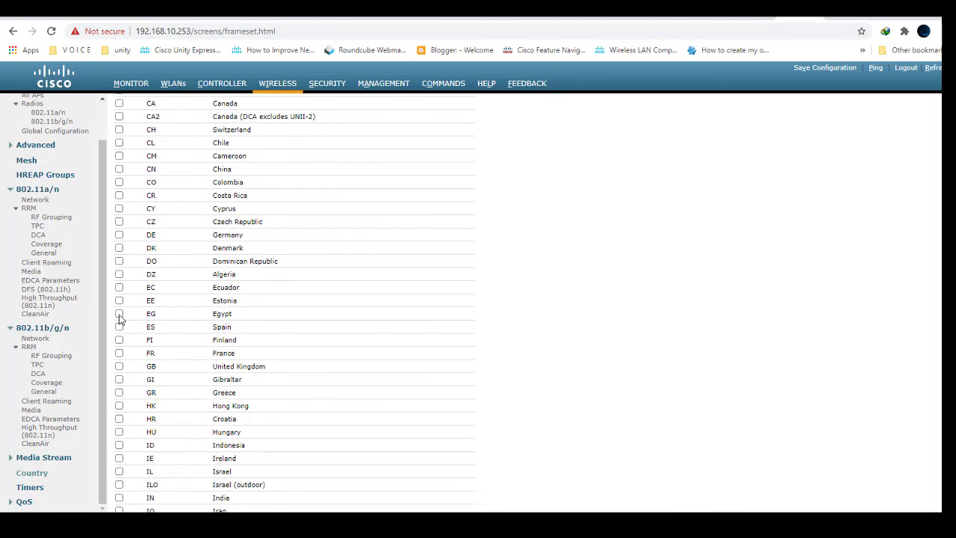
{"action": "left_click", "coordinate": [119, 315]}
{"action": "left_click", "coordinate": [539, 159]}
{"action": "scroll", "coordinate": [135, 369], "scroll_direction": "down", "scroll_amount": 18}
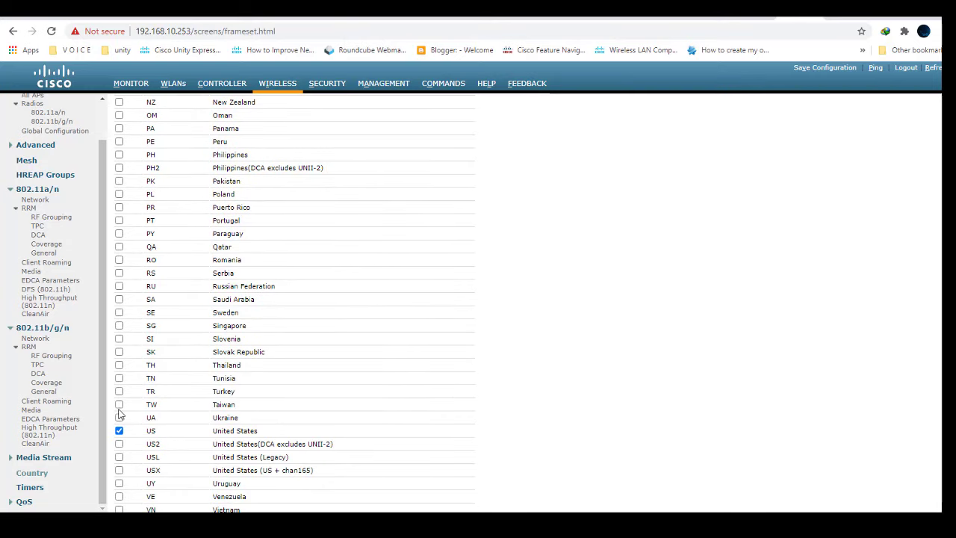
{"action": "left_click", "coordinate": [119, 431]}
{"action": "left_click", "coordinate": [119, 431]}
{"action": "scroll", "coordinate": [431, 408], "scroll_direction": "up", "scroll_amount": 12}
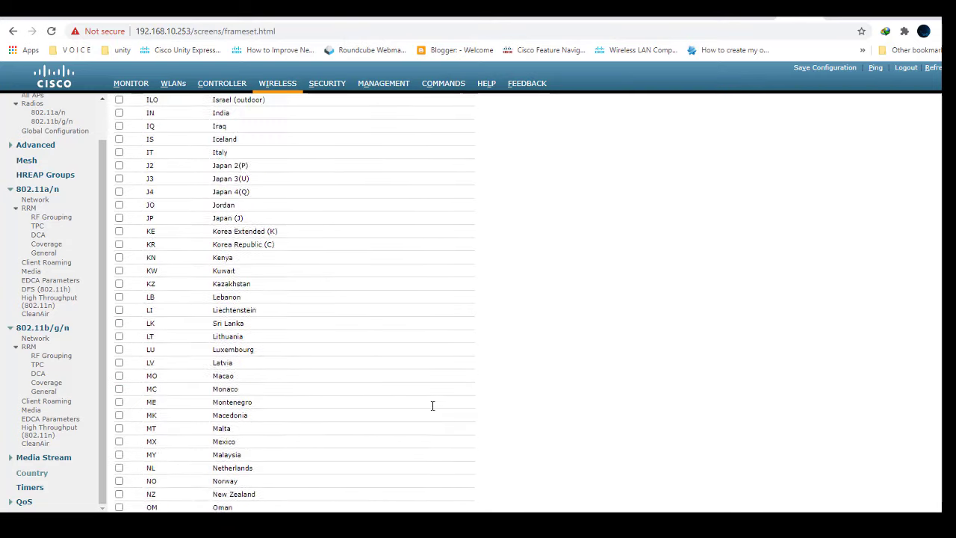
{"action": "scroll", "coordinate": [801, 250], "scroll_direction": "up", "scroll_amount": 3}
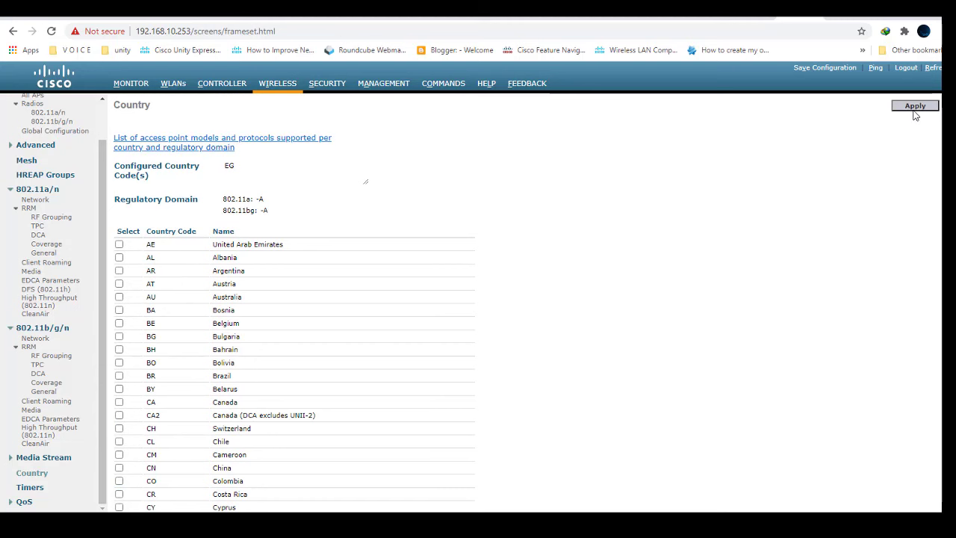
{"action": "left_click", "coordinate": [915, 106]}
{"action": "left_click", "coordinate": [536, 135]}
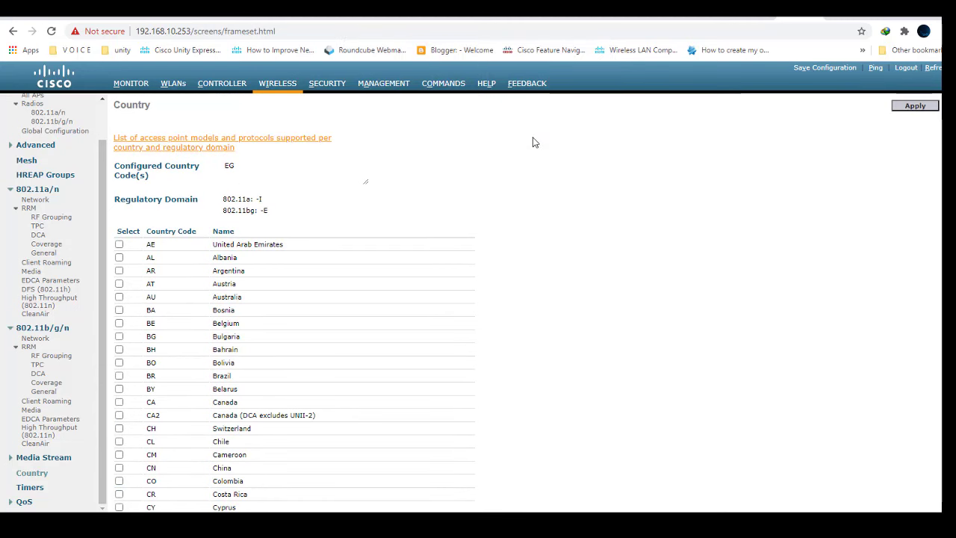
Step: Highlight the new 802.11b/g regulatory domain -E, then return to the presentation
{"action": "left_click_drag", "start_coordinate": [275, 213], "coordinate": [257, 212]}
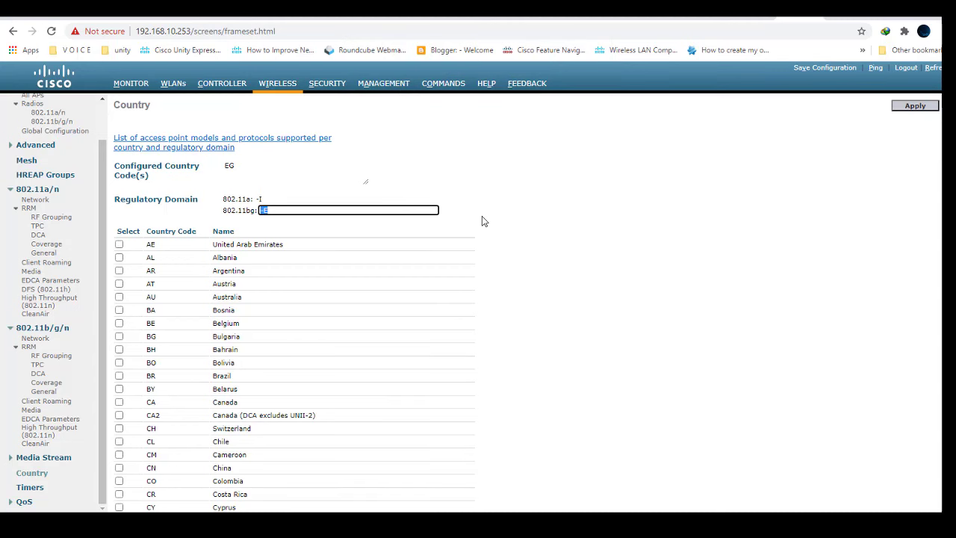
{"action": "left_click", "coordinate": [529, 409]}
{"action": "key", "text": "alt+Tab"}
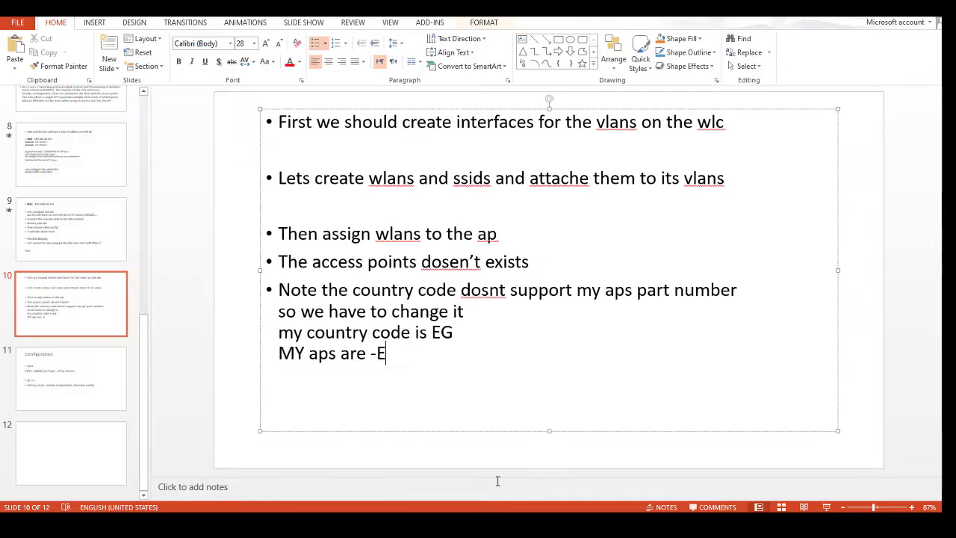
Step: Scroll the slide thumbnails up and display slide 6 of the presentation
{"action": "scroll", "coordinate": [89, 217], "scroll_direction": "up", "scroll_amount": 3}
{"action": "scroll", "coordinate": [89, 215], "scroll_direction": "up", "scroll_amount": 2}
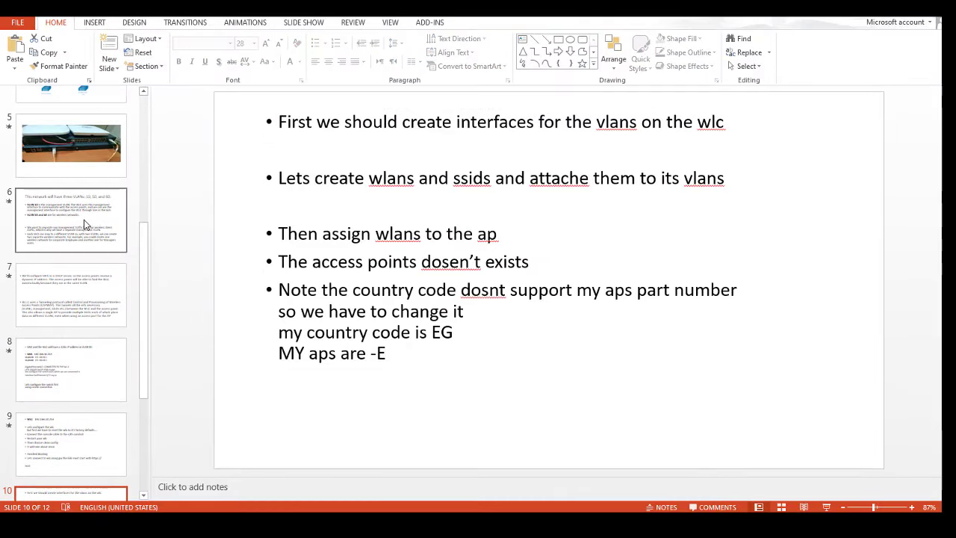
{"action": "left_click", "coordinate": [86, 218]}
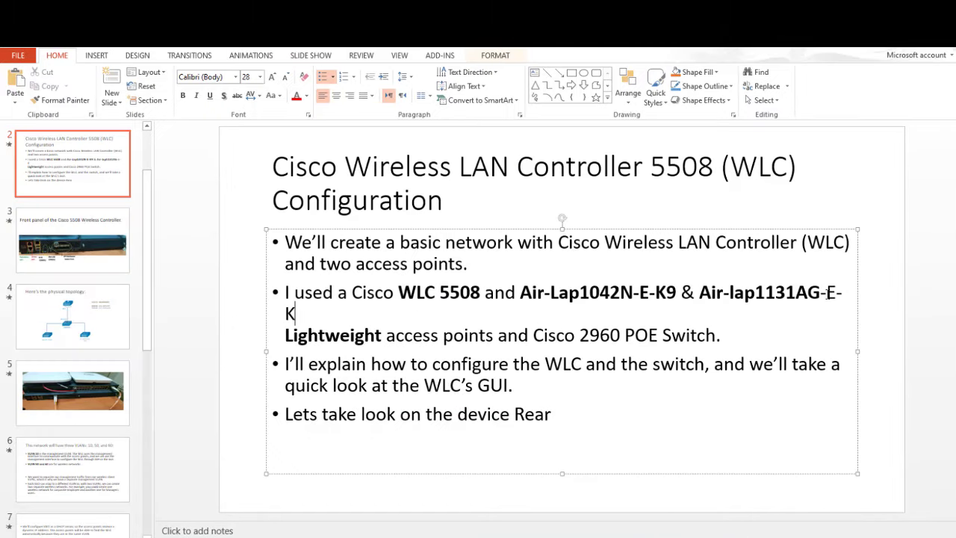
{"action": "type", "text": "9"}
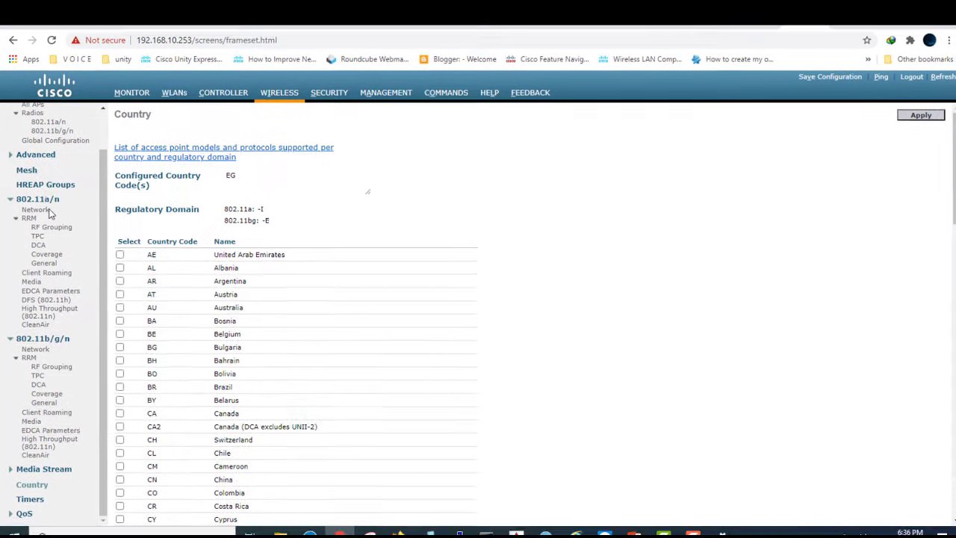
Step: Open Monitor > Statistics > AP Join and point out both access points showing Joined
{"action": "left_click", "coordinate": [11, 191]}
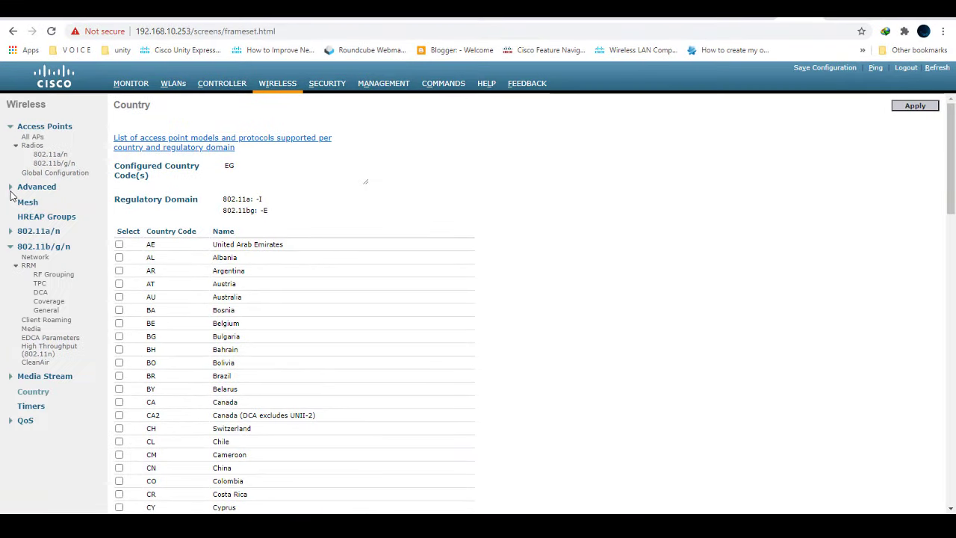
{"action": "left_click", "coordinate": [10, 247]}
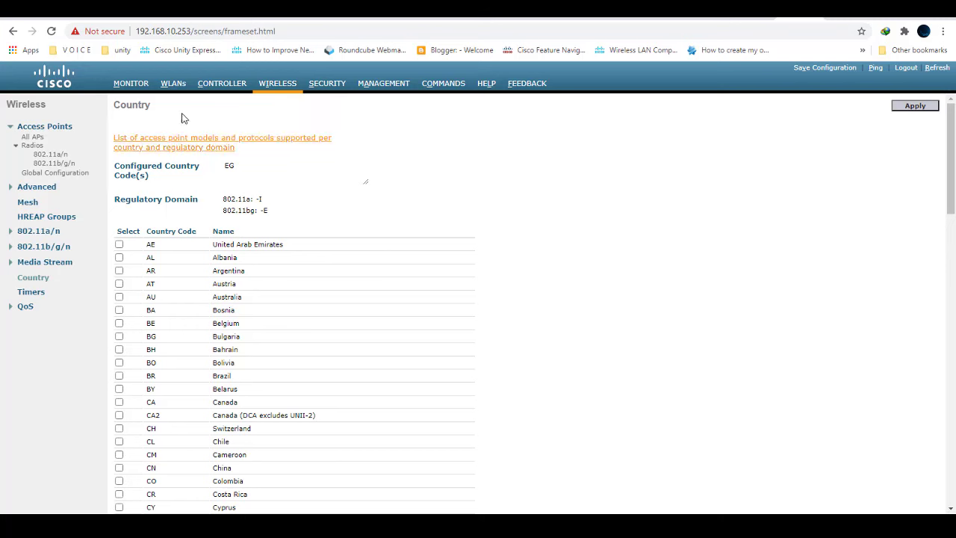
{"action": "left_click", "coordinate": [148, 86]}
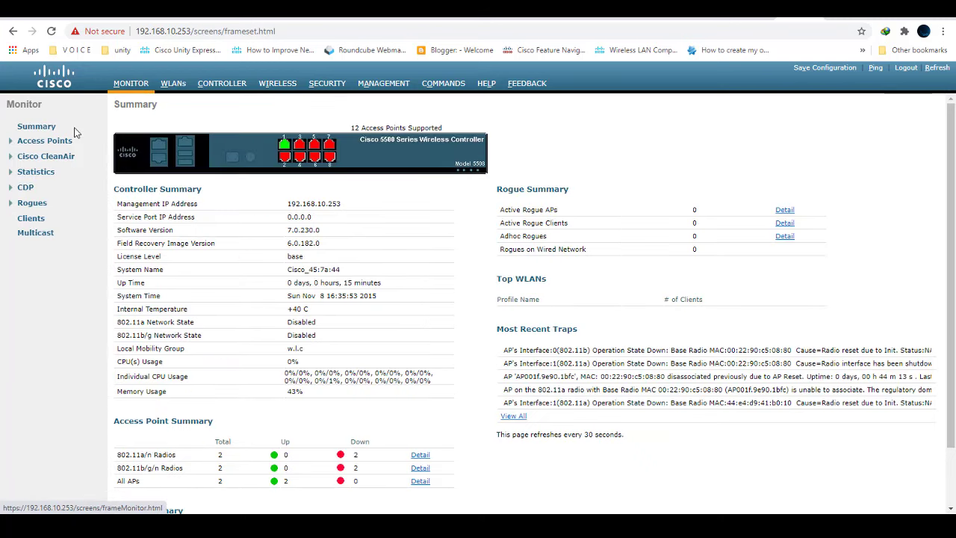
{"action": "left_click", "coordinate": [42, 173]}
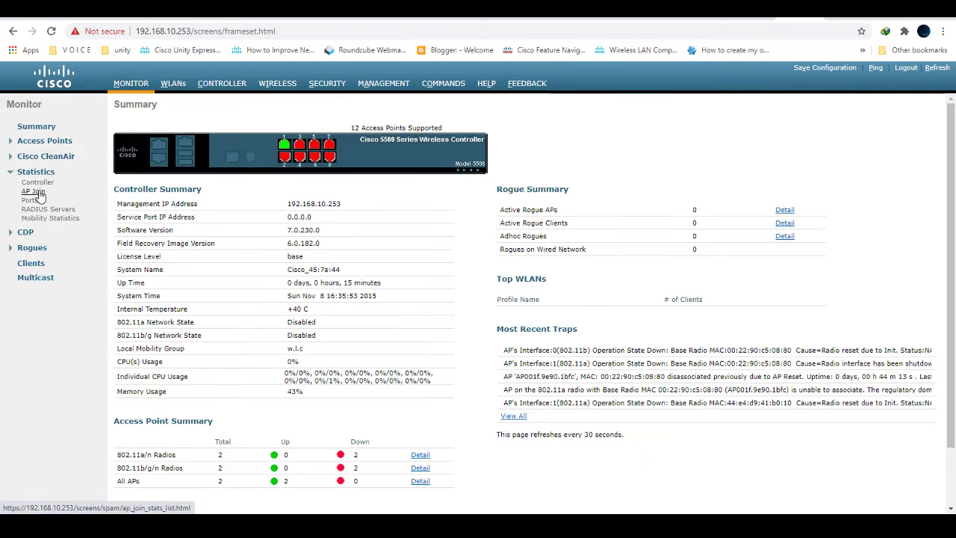
{"action": "left_click", "coordinate": [33, 191]}
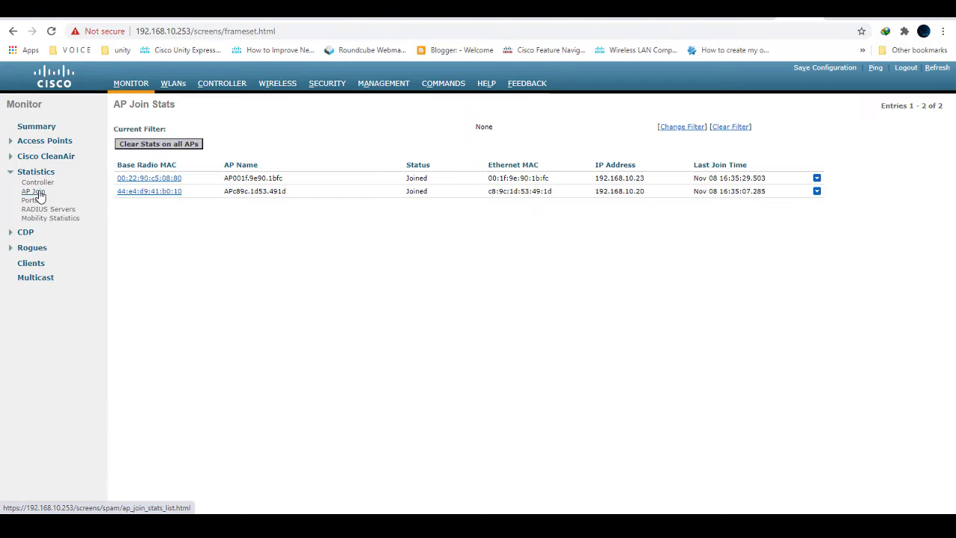
{"action": "left_click_drag", "start_coordinate": [436, 177], "coordinate": [370, 174]}
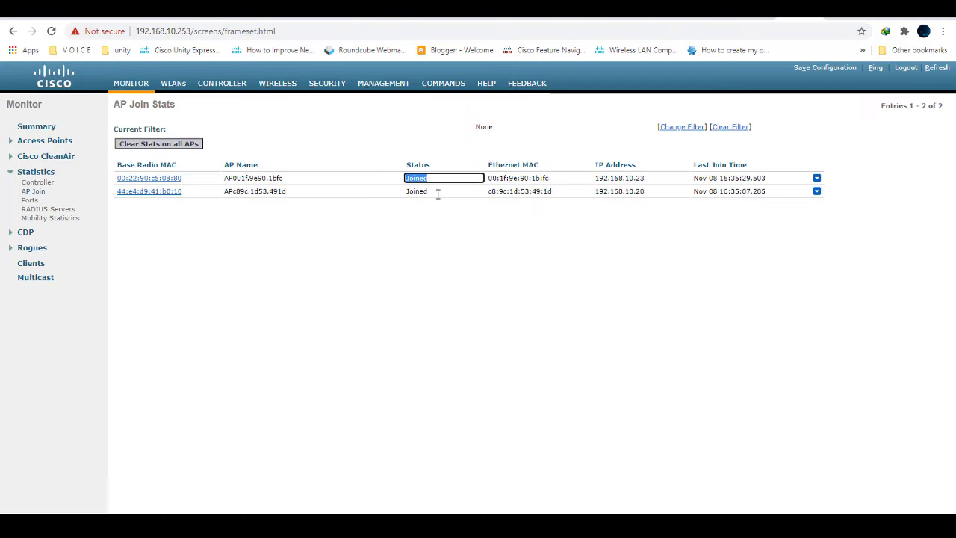
{"action": "left_click_drag", "start_coordinate": [438, 192], "coordinate": [386, 189]}
{"action": "left_click", "coordinate": [388, 264]}
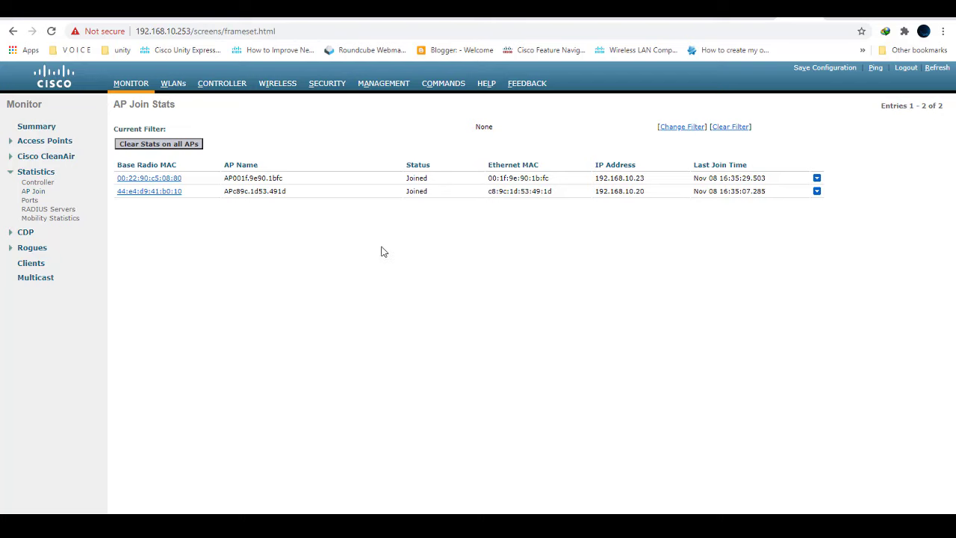
Step: Review the employee AP group's mapped WLANs and access points
{"action": "left_click", "coordinate": [171, 84]}
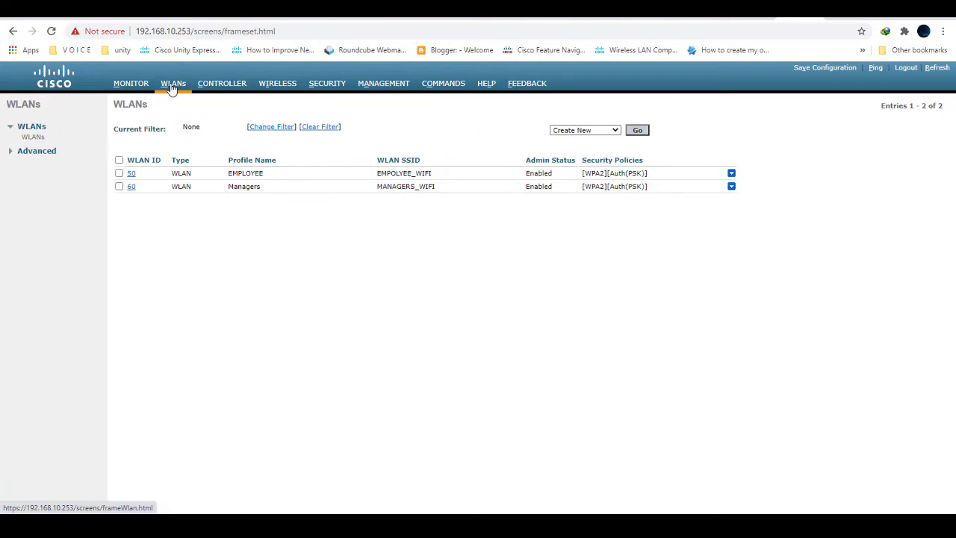
{"action": "left_click", "coordinate": [34, 151]}
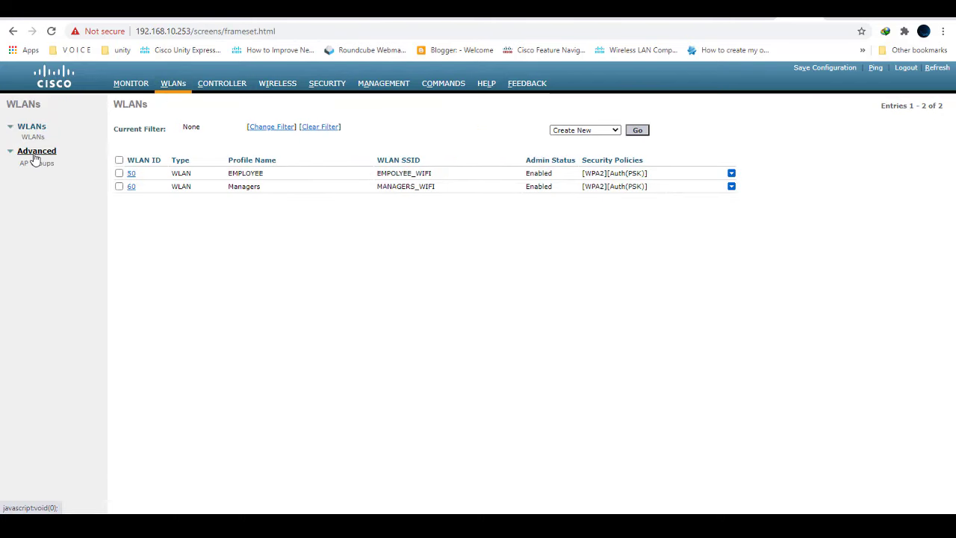
{"action": "left_click", "coordinate": [37, 164]}
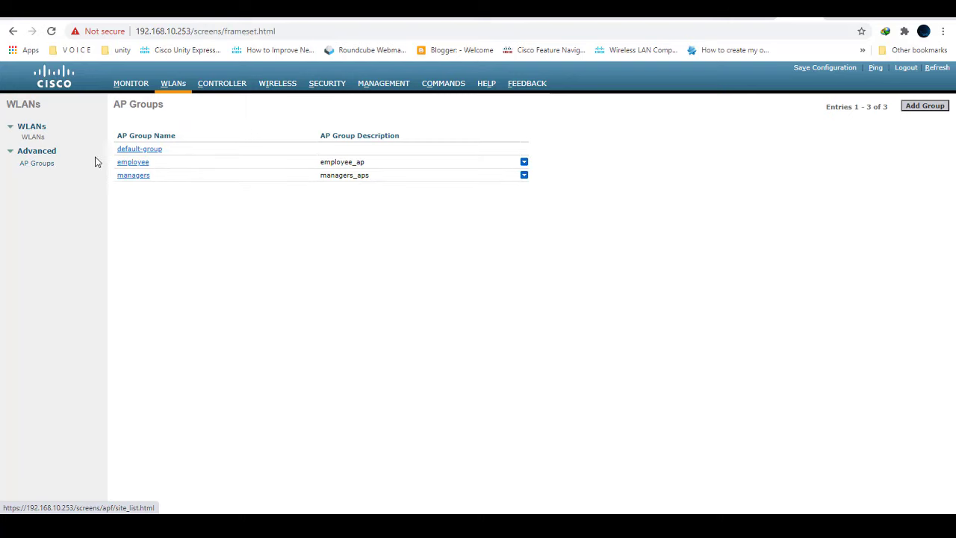
{"action": "left_click", "coordinate": [132, 162]}
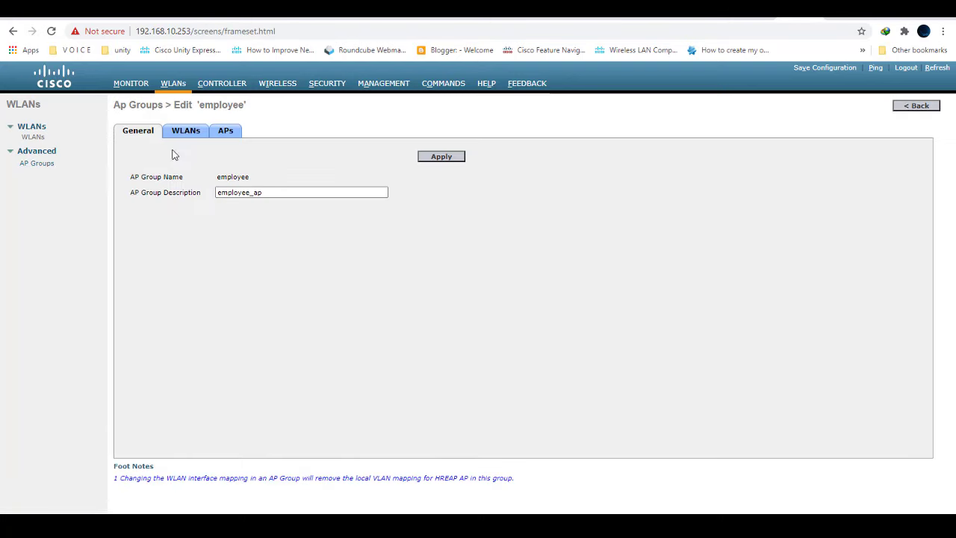
{"action": "left_click", "coordinate": [186, 132]}
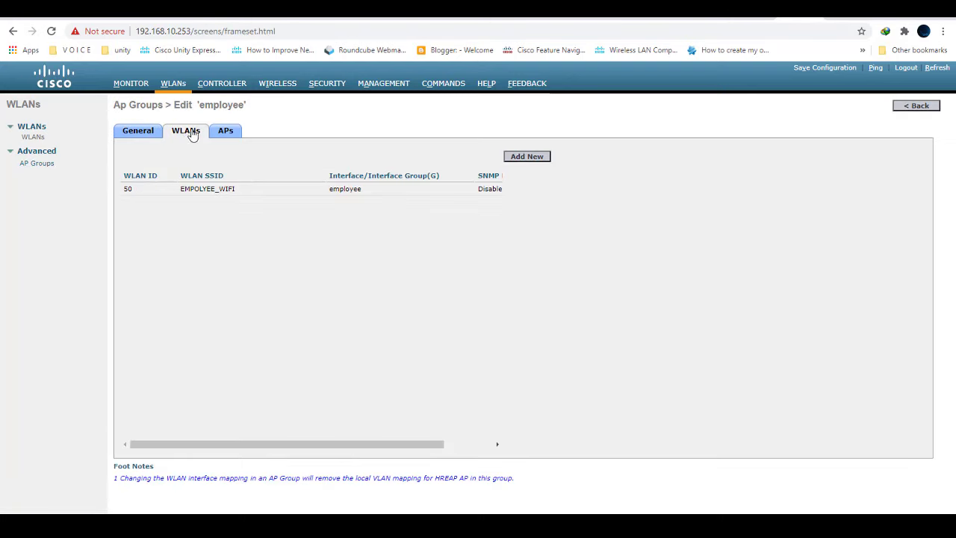
{"action": "left_click", "coordinate": [225, 132]}
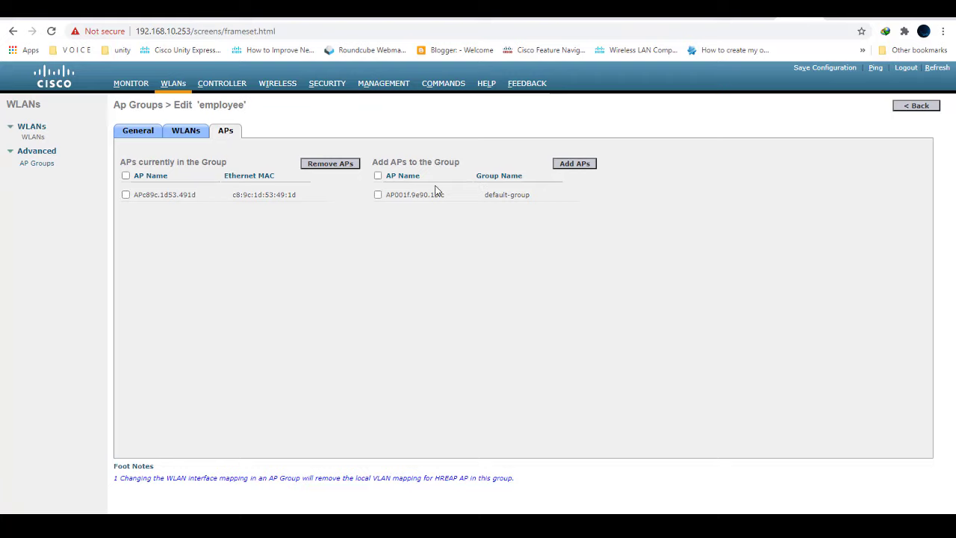
{"action": "left_click", "coordinate": [36, 163]}
Step: Add AP001f.9e90.1bfc from default-group to the managers AP group, accepting the reboot warning
{"action": "left_click", "coordinate": [132, 176]}
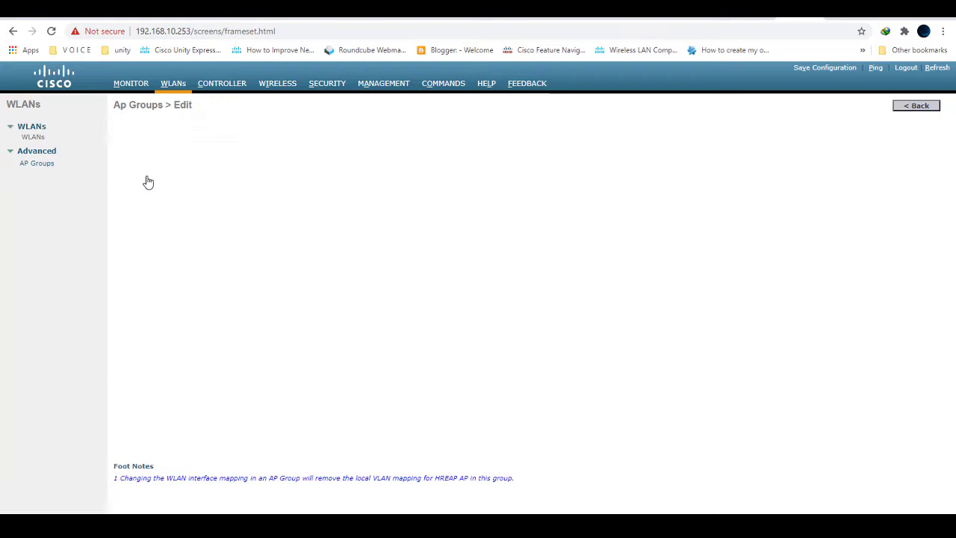
{"action": "left_click", "coordinate": [232, 134]}
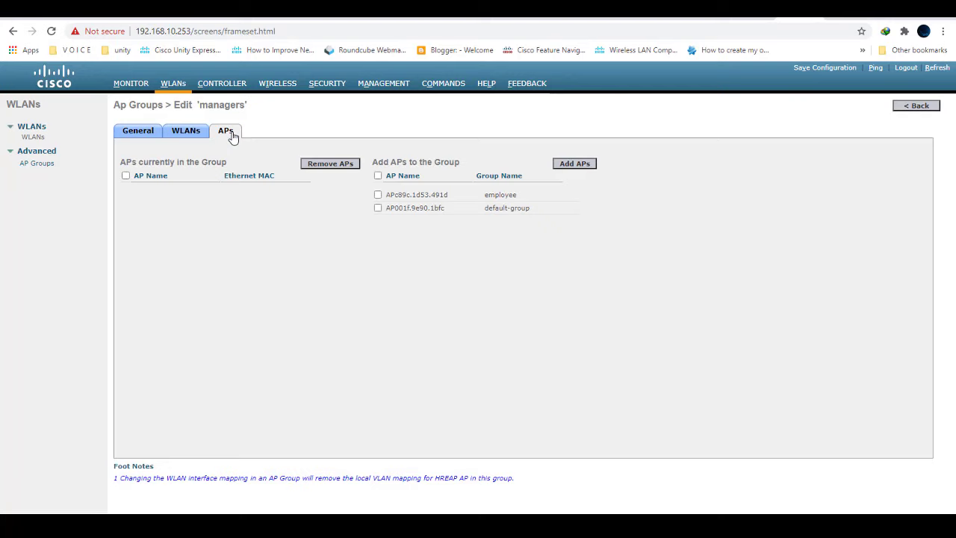
{"action": "left_click_drag", "start_coordinate": [541, 208], "coordinate": [482, 208]}
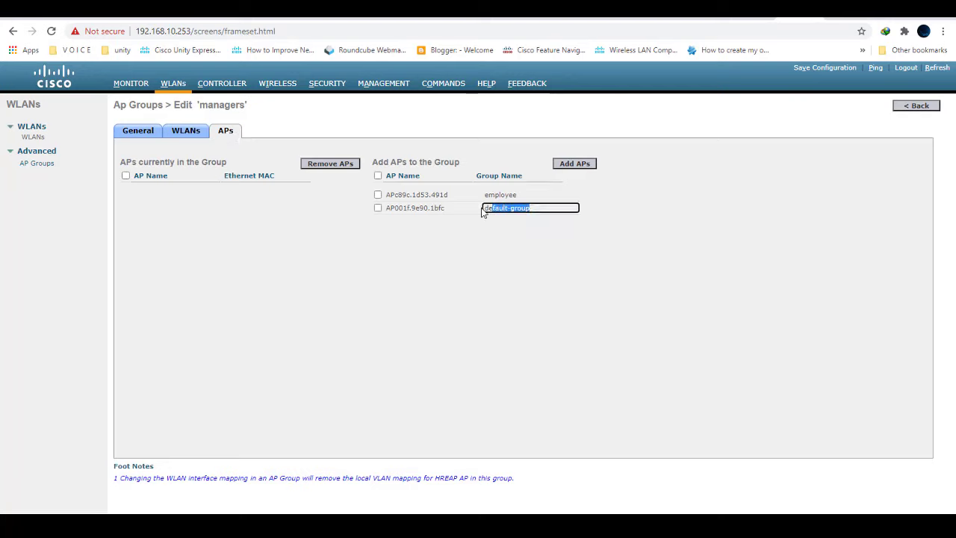
{"action": "left_click", "coordinate": [378, 208]}
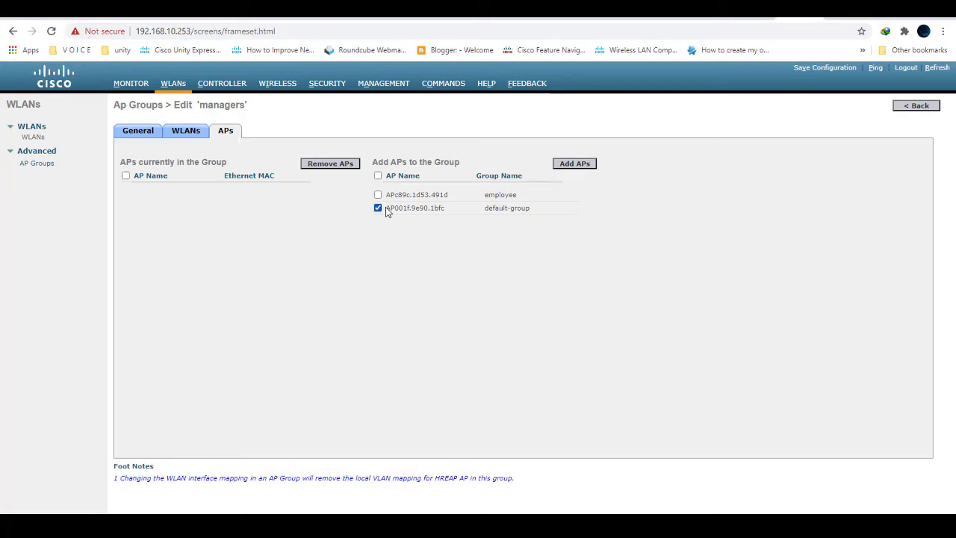
{"action": "left_click", "coordinate": [575, 164]}
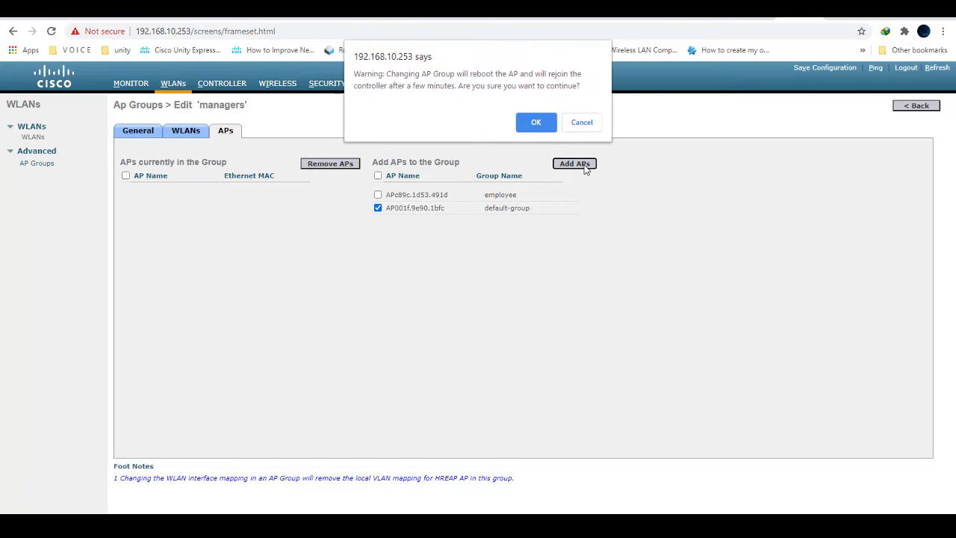
{"action": "left_click", "coordinate": [541, 125]}
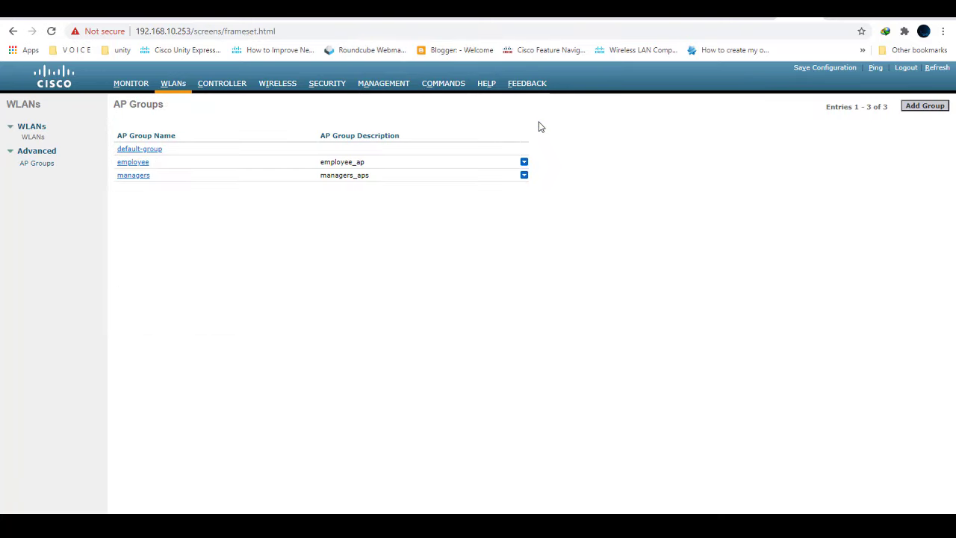
Step: Verify default-group now has no access points, then view the managers group's APs
{"action": "left_click", "coordinate": [145, 150]}
{"action": "left_click", "coordinate": [231, 131]}
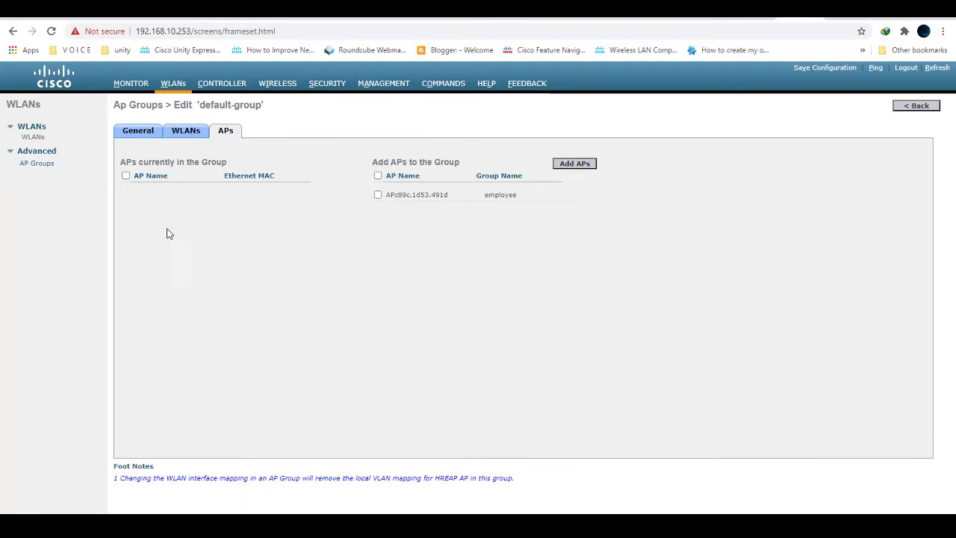
{"action": "left_click_drag", "start_coordinate": [121, 162], "coordinate": [246, 165]}
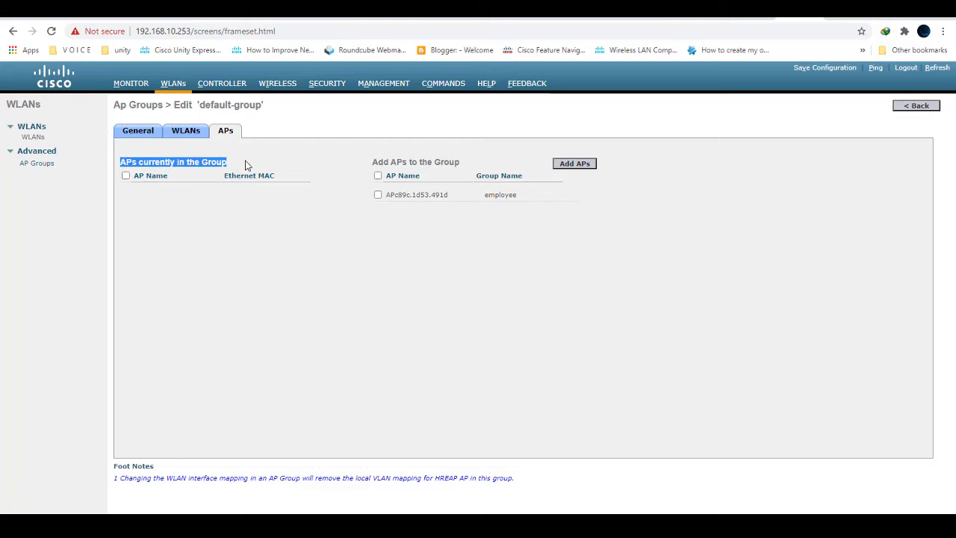
{"action": "left_click", "coordinate": [44, 164]}
{"action": "left_click", "coordinate": [122, 177]}
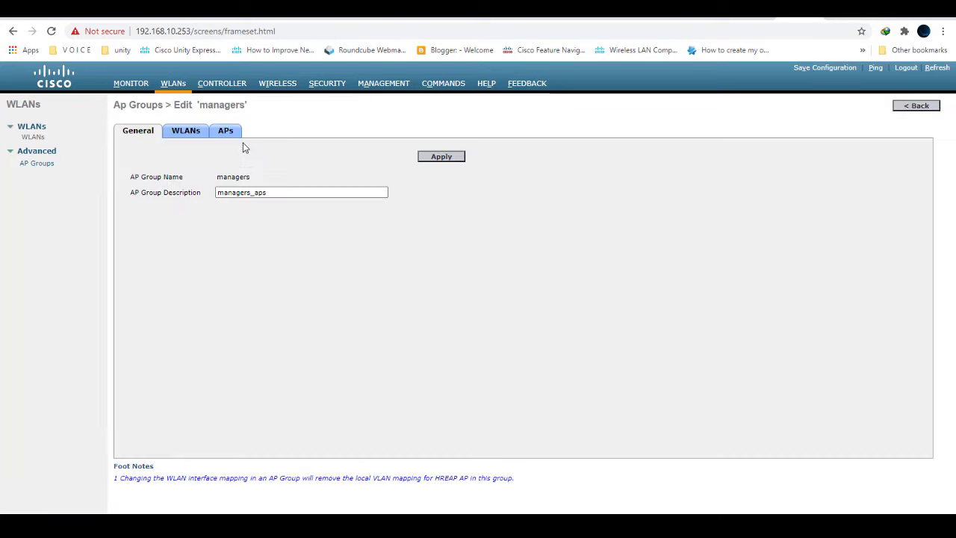
{"action": "left_click", "coordinate": [227, 133]}
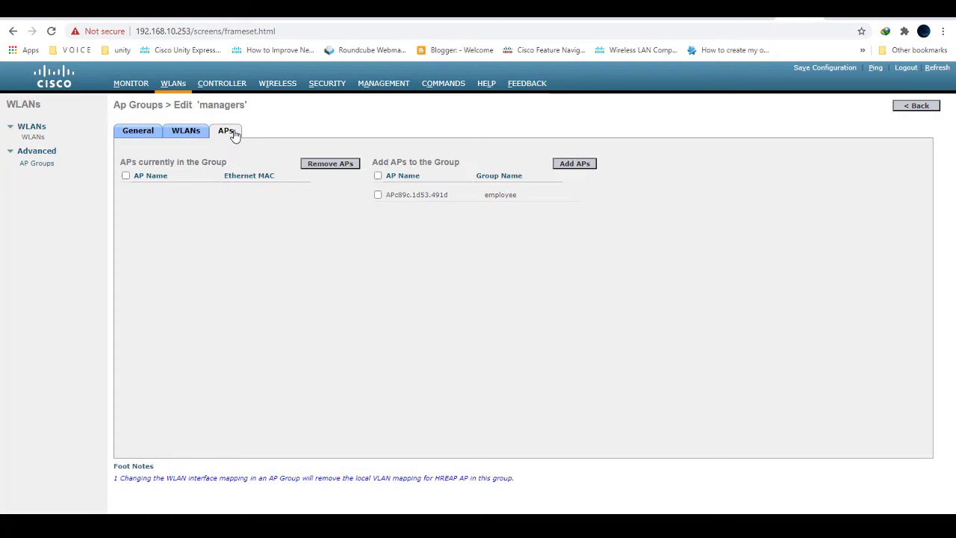
{"action": "left_click", "coordinate": [44, 165]}
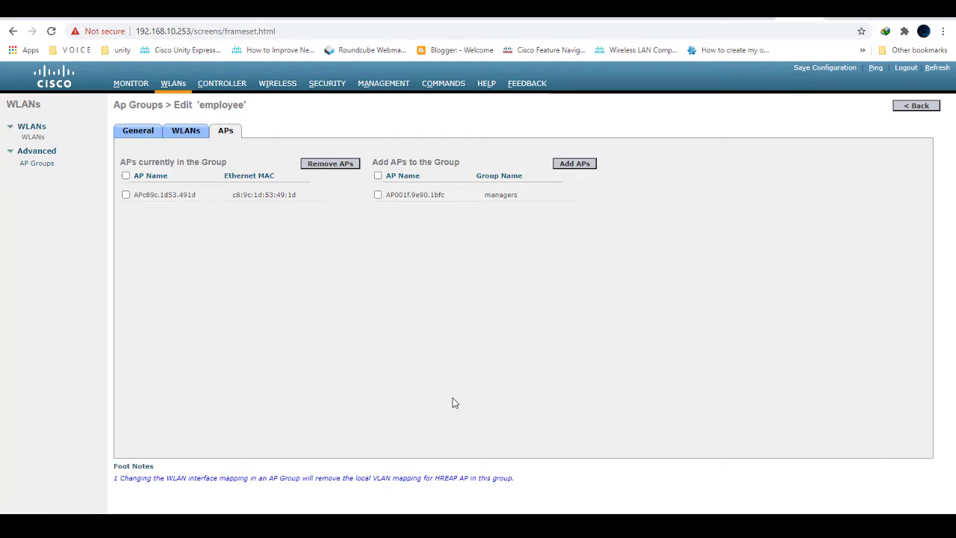
Step: Compare the Ethernet MACs of the APs listed in the managers and employee groups
{"action": "left_click", "coordinate": [43, 165]}
{"action": "left_click", "coordinate": [139, 174]}
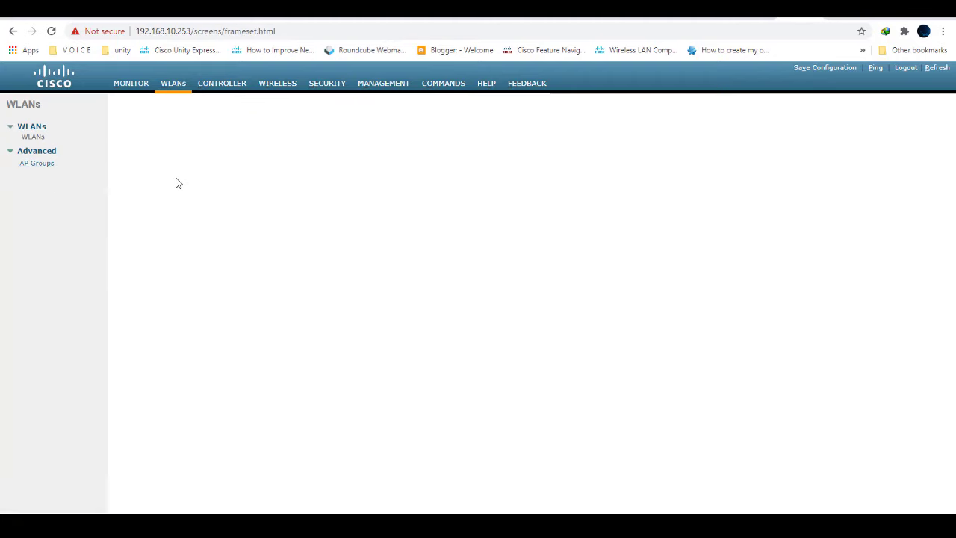
{"action": "left_click", "coordinate": [225, 132]}
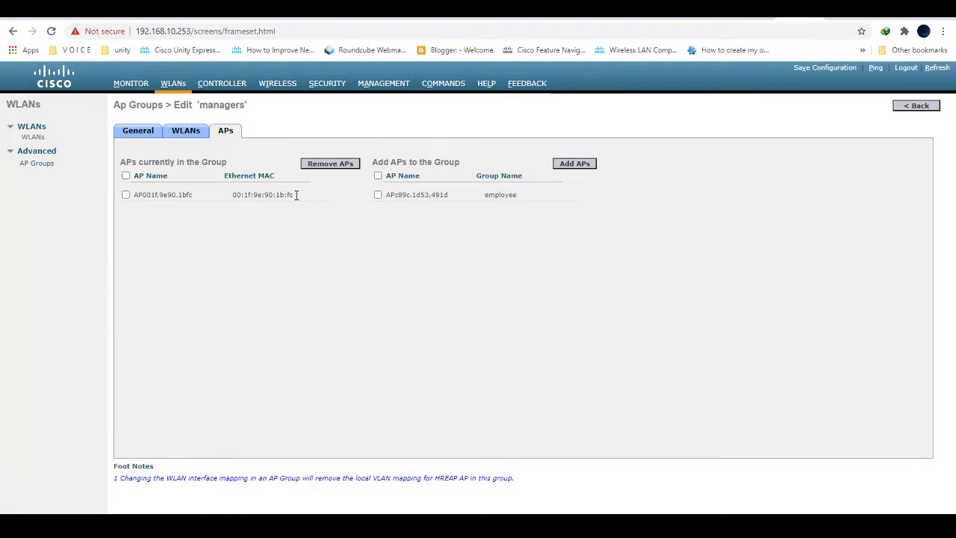
{"action": "left_click_drag", "start_coordinate": [296, 195], "coordinate": [151, 193]}
{"action": "left_click", "coordinate": [42, 164]}
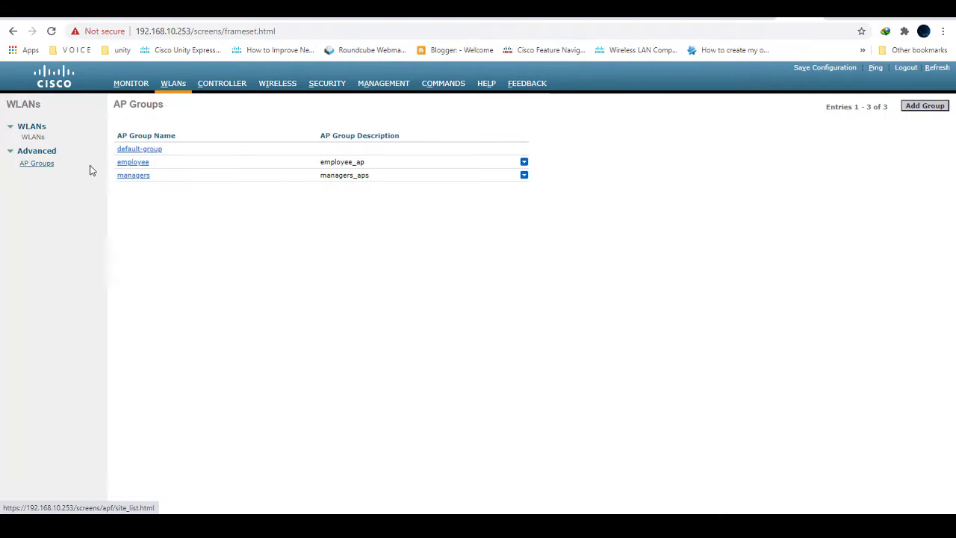
{"action": "left_click", "coordinate": [130, 162]}
{"action": "left_click", "coordinate": [225, 132]}
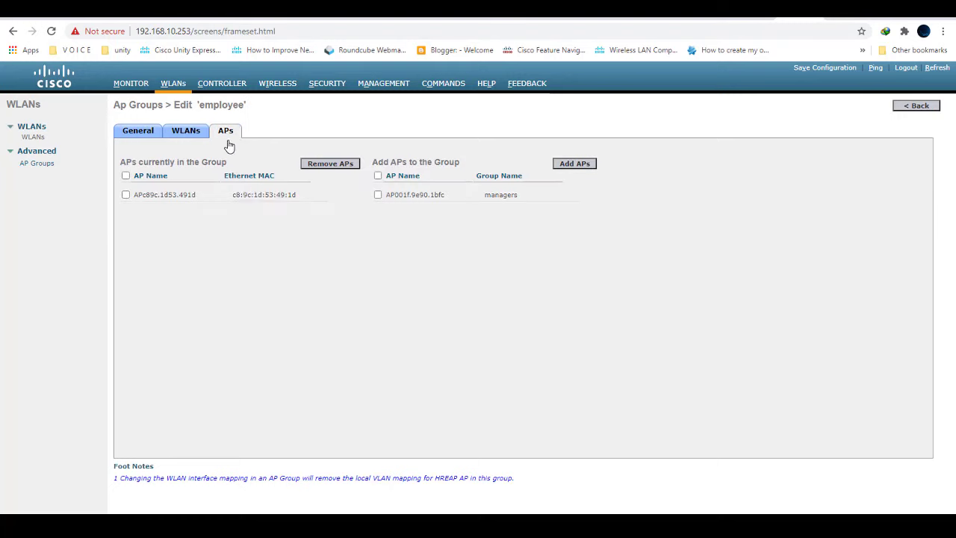
{"action": "left_click_drag", "start_coordinate": [296, 195], "coordinate": [139, 197]}
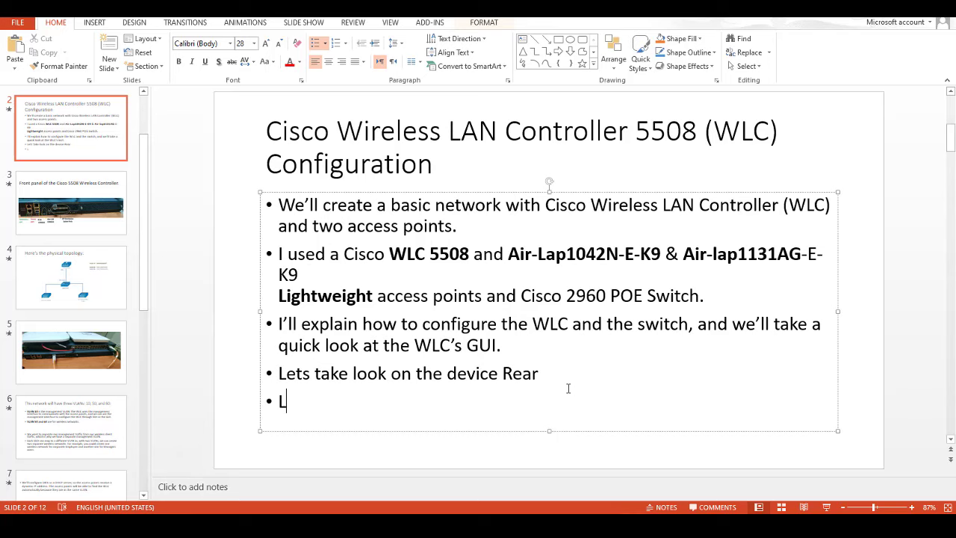
Step: Type the slide 2 bullet 'LETS CHECK WLAN AND THE PC', correcting a stray letter
{"action": "type", "text": "ETS CHEC"}
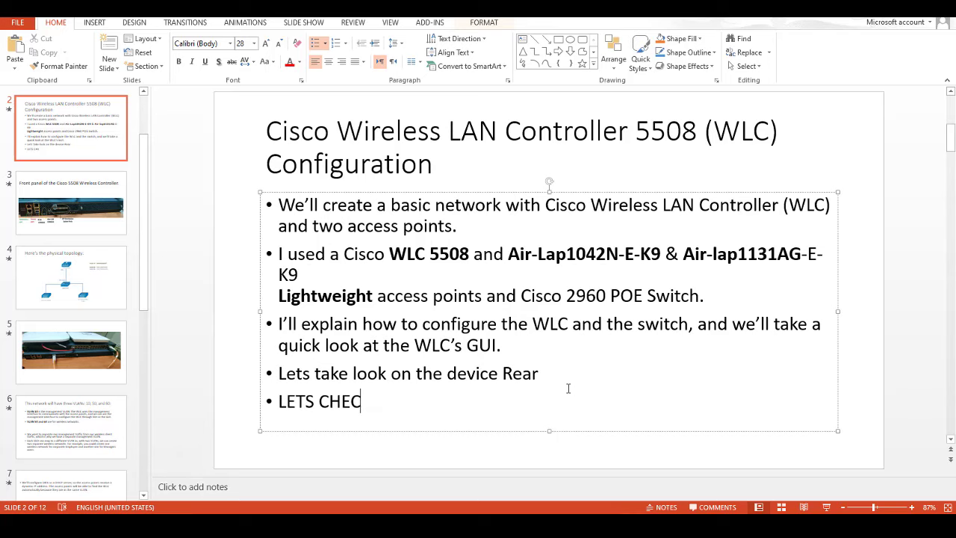
{"action": "type", "text": "K E"}
{"action": "key", "text": "BackSpace"}
{"action": "type", "text": "WLAN"}
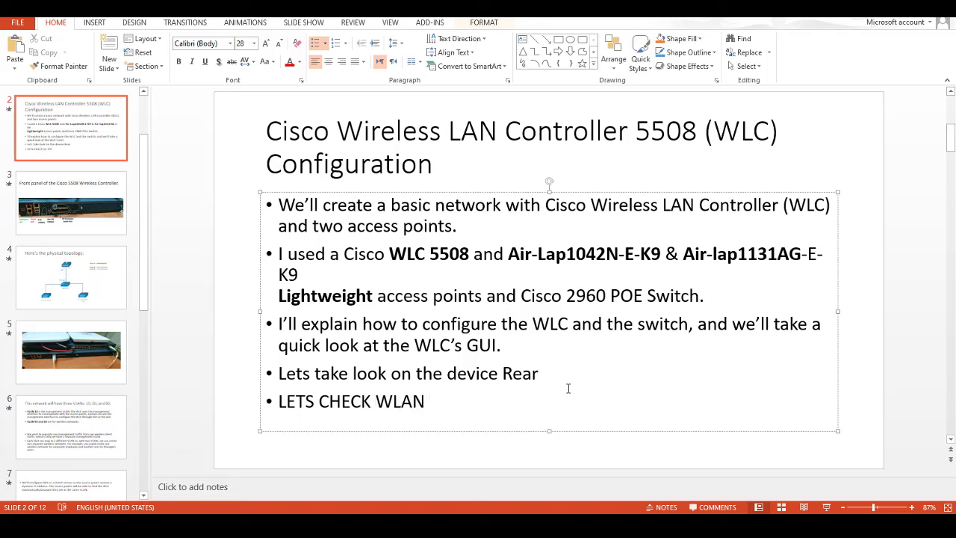
{"action": "type", "text": " AND THE PC"}
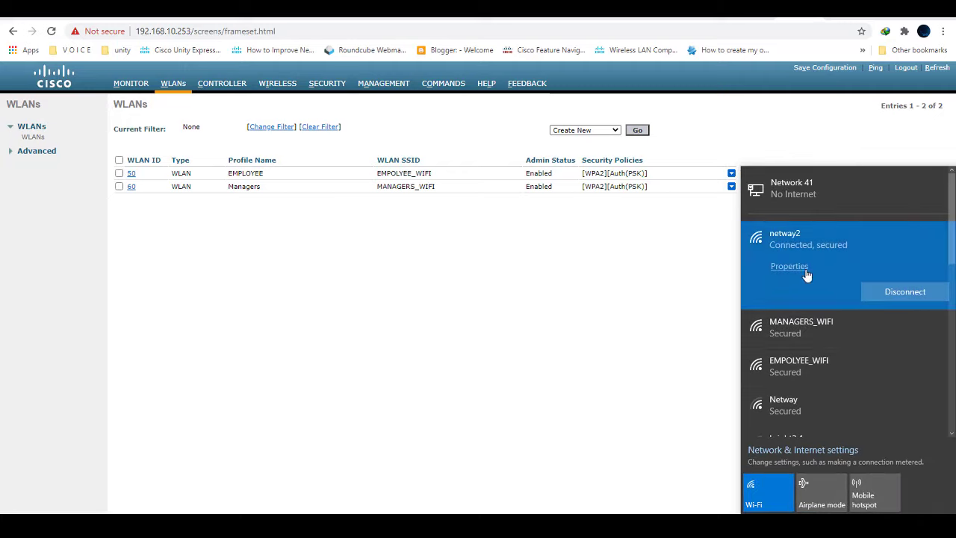
Step: Expand the MANAGERS_WIFI and EMPOLYEE_WIFI entries, then bring up Network & Internet settings
{"action": "left_click", "coordinate": [815, 329]}
{"action": "left_click", "coordinate": [811, 360]}
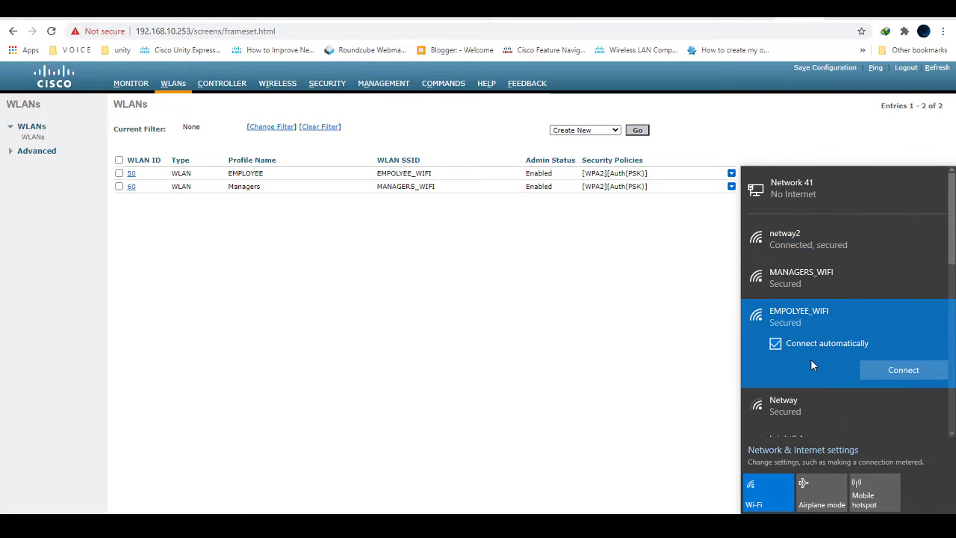
{"action": "right_click", "coordinate": [858, 512]}
{"action": "left_click", "coordinate": [858, 513]}
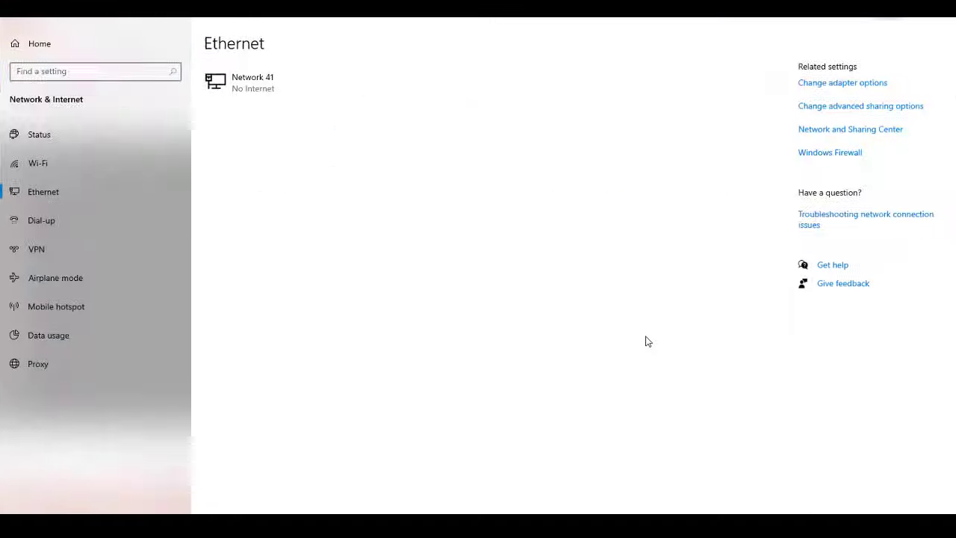
Step: Confirm Ethernet 4 has IPv4 address 192.168.10.3, then close all network windows and Settings
{"action": "left_click", "coordinate": [379, 314]}
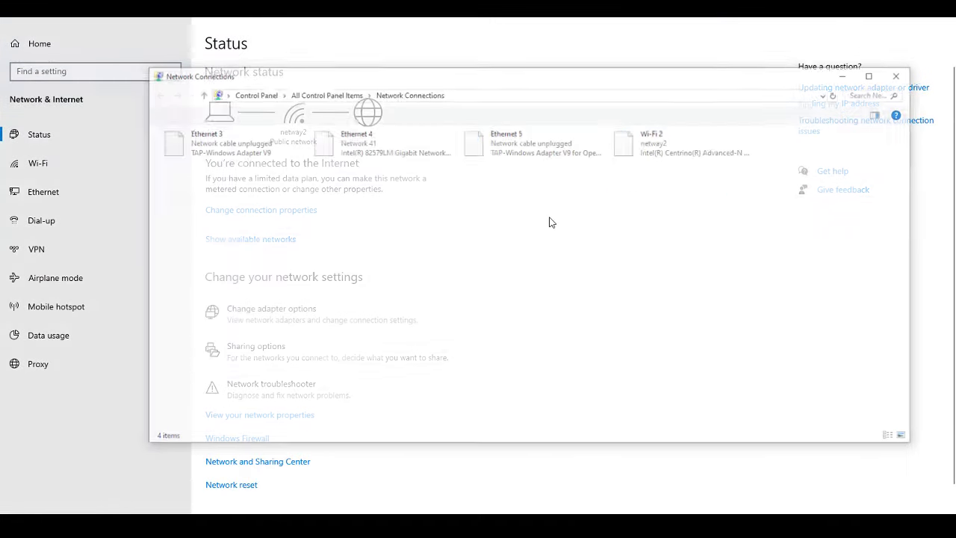
{"action": "double_click", "coordinate": [414, 152]}
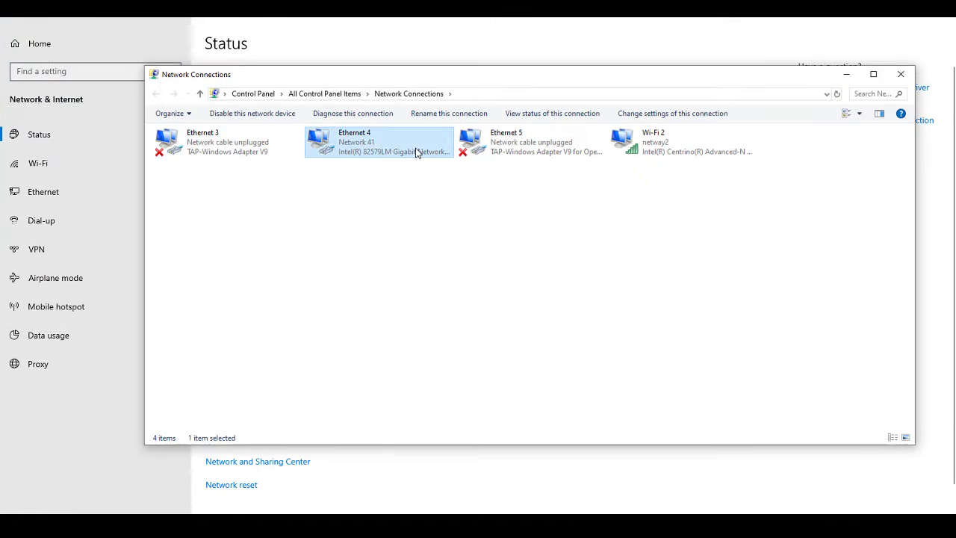
{"action": "left_click", "coordinate": [410, 254]}
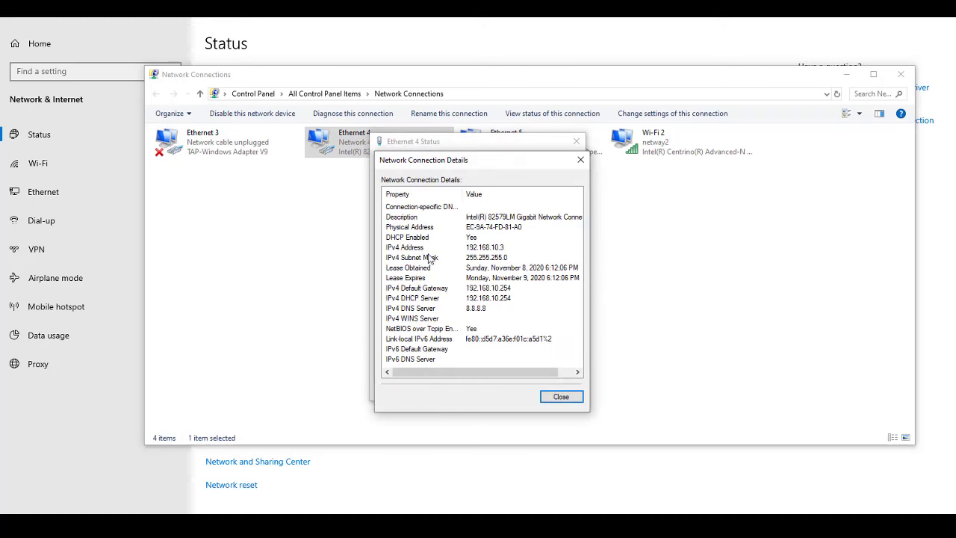
{"action": "left_click", "coordinate": [469, 248]}
{"action": "left_click", "coordinate": [580, 159]}
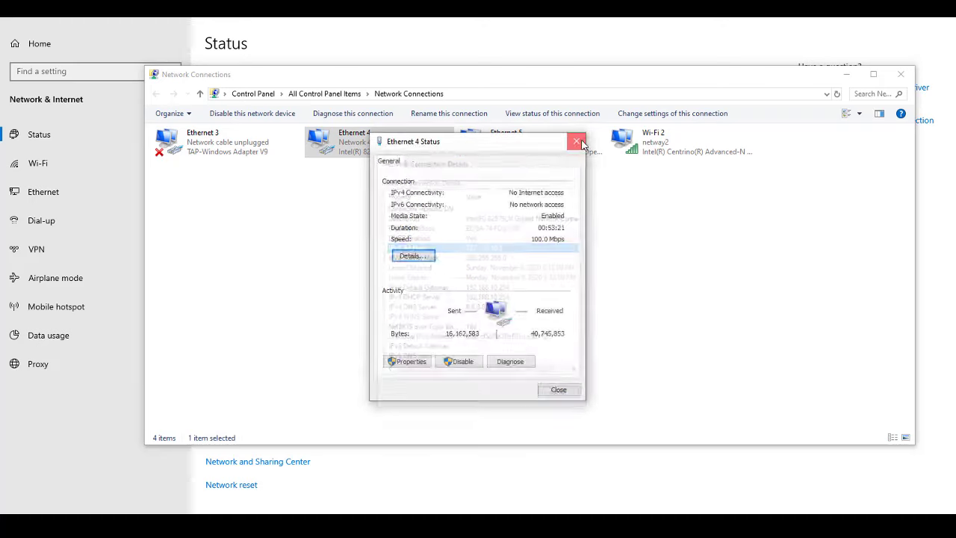
{"action": "left_click", "coordinate": [576, 142]}
{"action": "left_click", "coordinate": [901, 74]}
{"action": "left_click", "coordinate": [942, 15]}
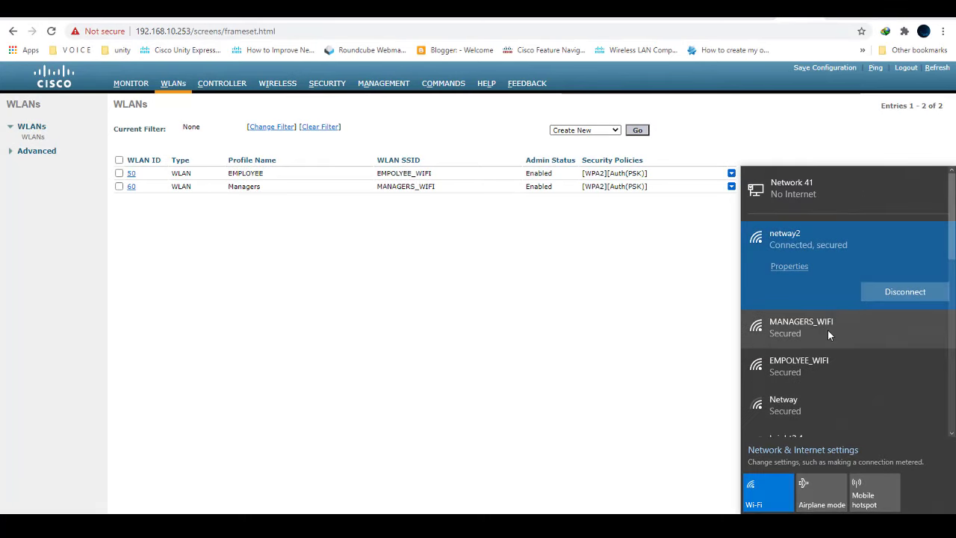
Step: Connect to EMPOLYEE_WIFI with its security key, allow discovery, and open Network & Internet settings
{"action": "left_click", "coordinate": [827, 329]}
{"action": "left_click", "coordinate": [860, 361]}
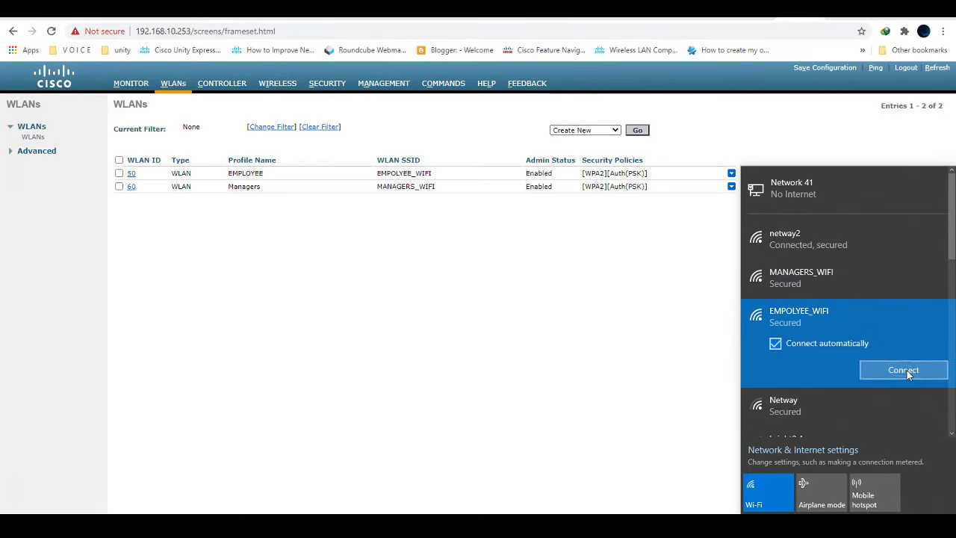
{"action": "left_click", "coordinate": [906, 367]}
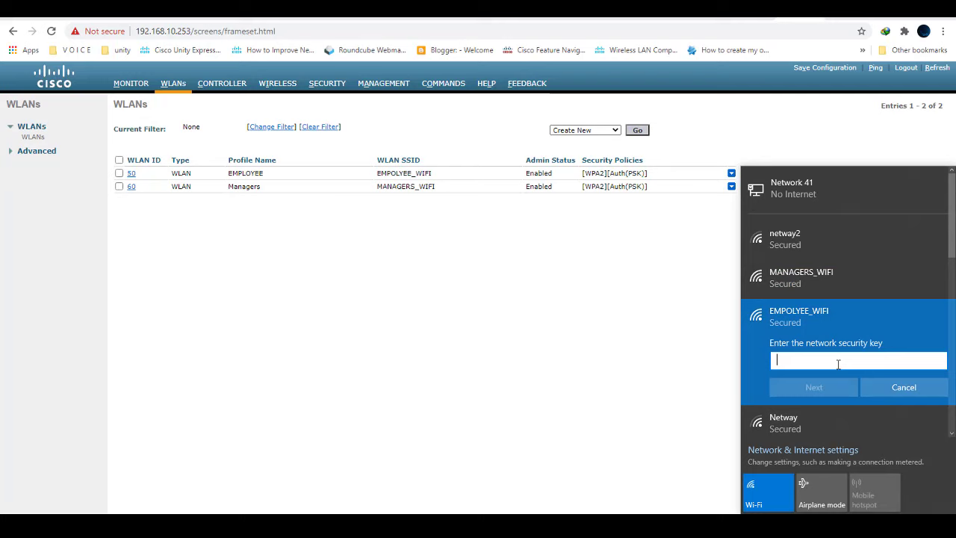
{"action": "type", "text": "1"}
{"action": "key", "text": "BackSpace"}
{"action": "type", "text": "12"}
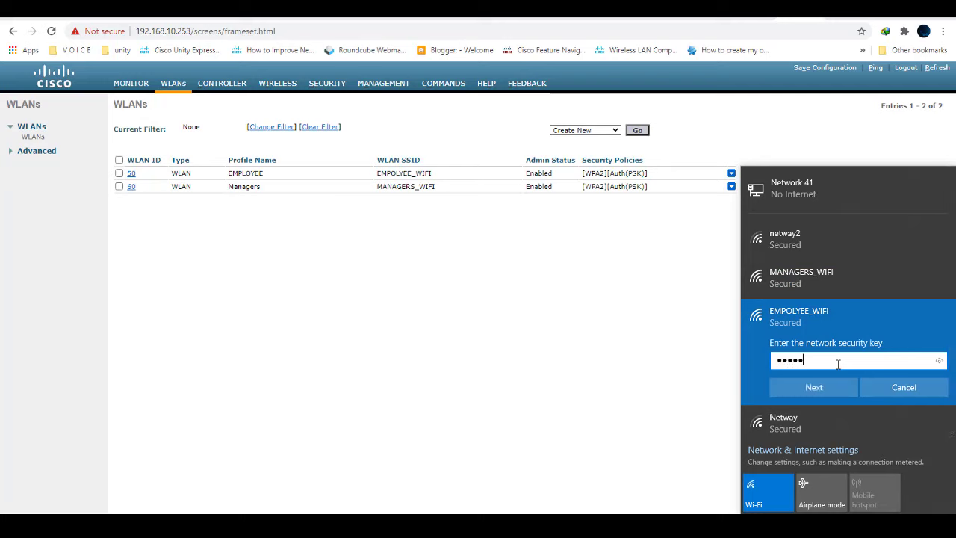
{"action": "left_click", "coordinate": [938, 363]}
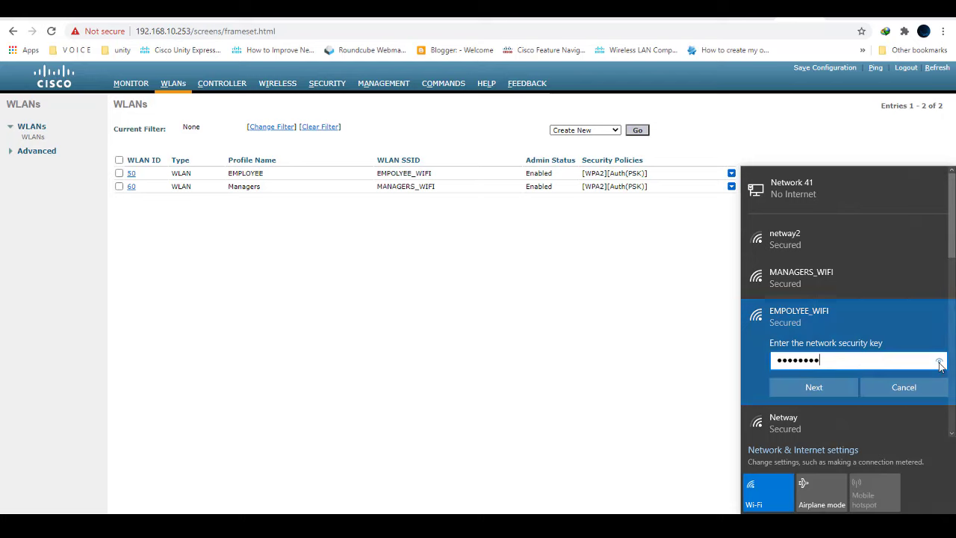
{"action": "left_click", "coordinate": [819, 389]}
{"action": "left_click", "coordinate": [819, 421]}
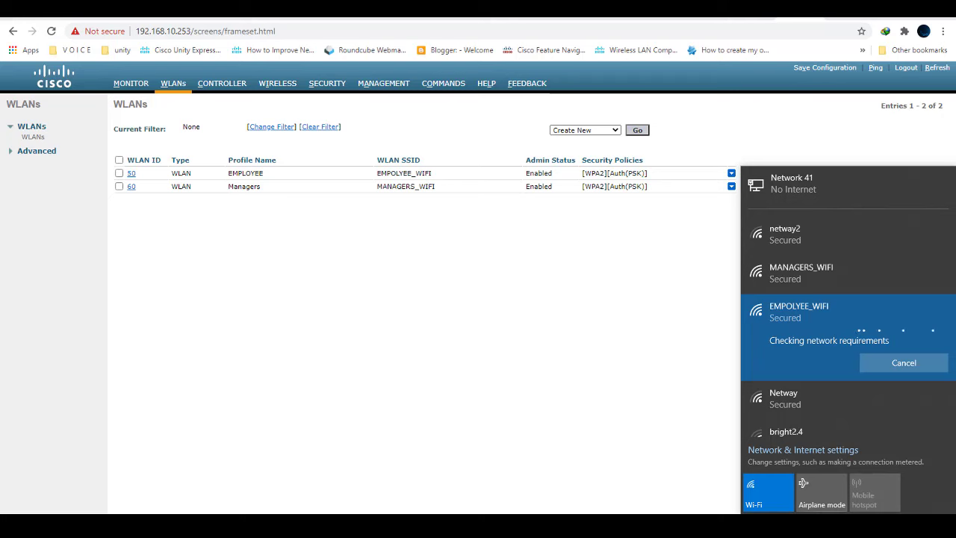
{"action": "right_click", "coordinate": [840, 522]}
{"action": "left_click", "coordinate": [851, 510]}
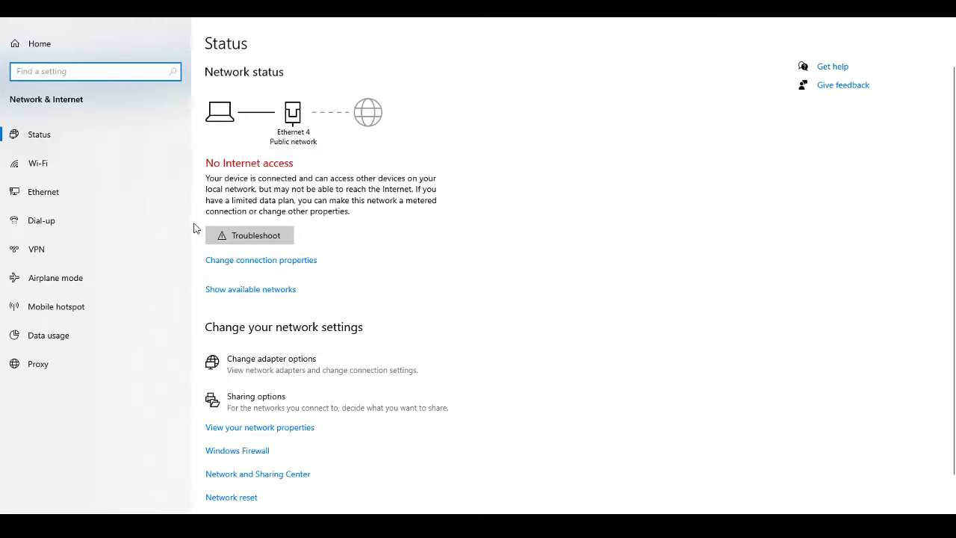
Step: Check Wi-Fi 2's details show IPv4 192.168.50.6 and gateway 192.168.50.1, then close the dialogs
{"action": "left_click", "coordinate": [66, 159]}
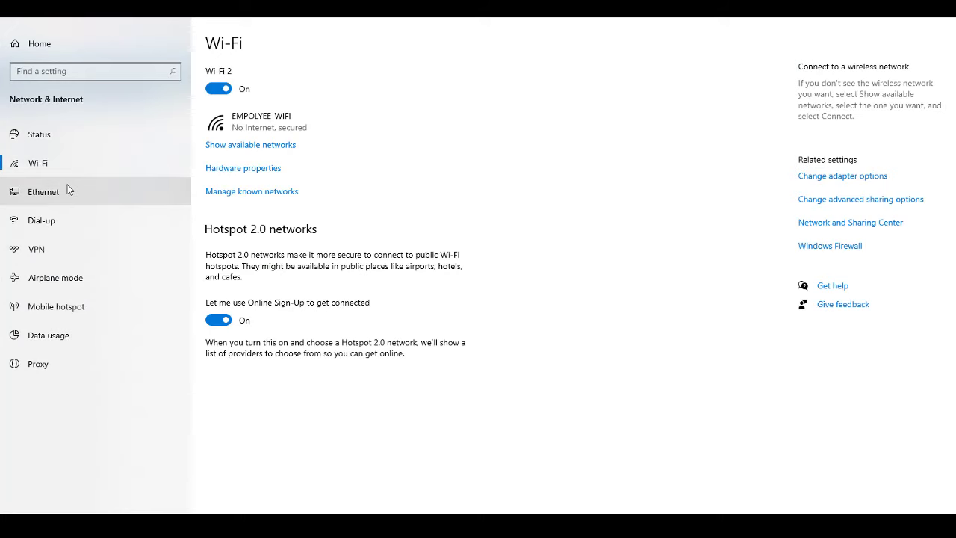
{"action": "left_click", "coordinate": [835, 177]}
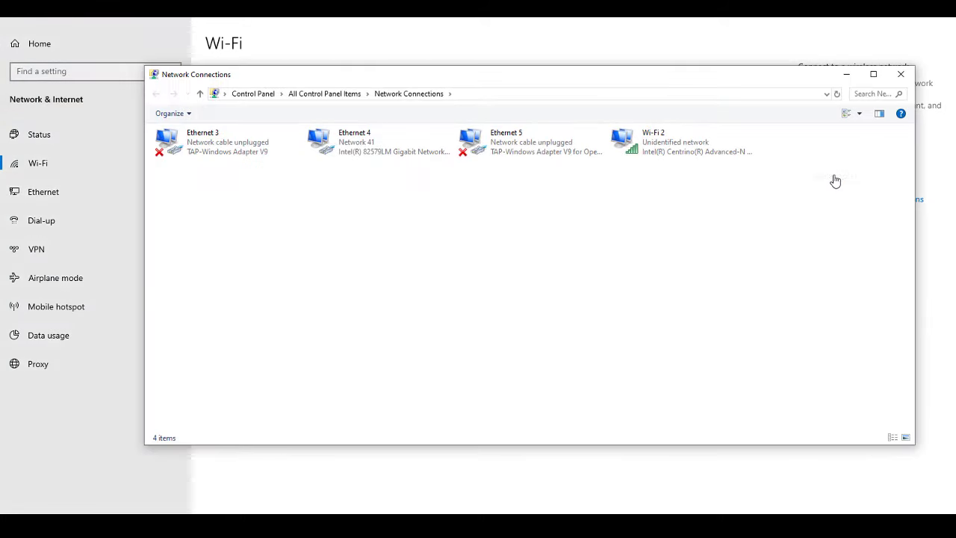
{"action": "double_click", "coordinate": [646, 151]}
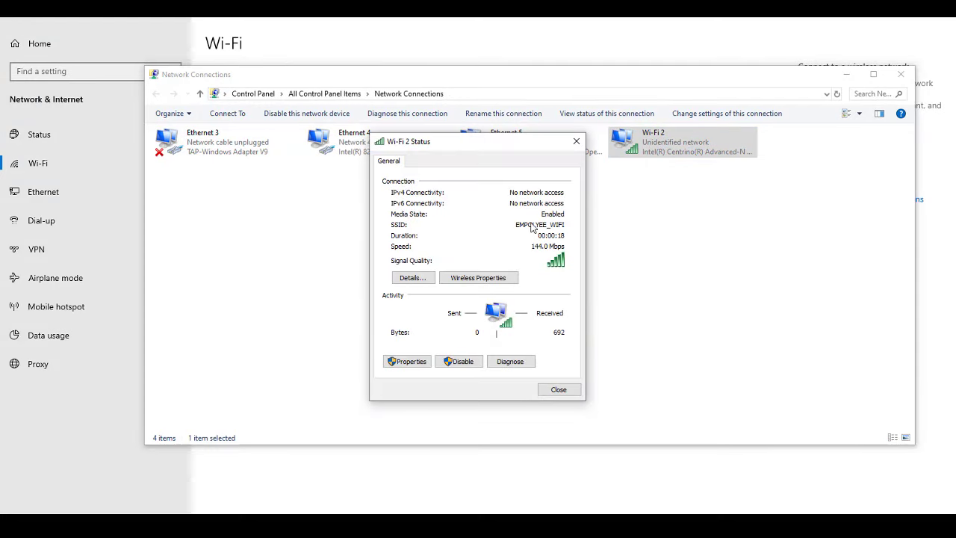
{"action": "left_click", "coordinate": [410, 277]}
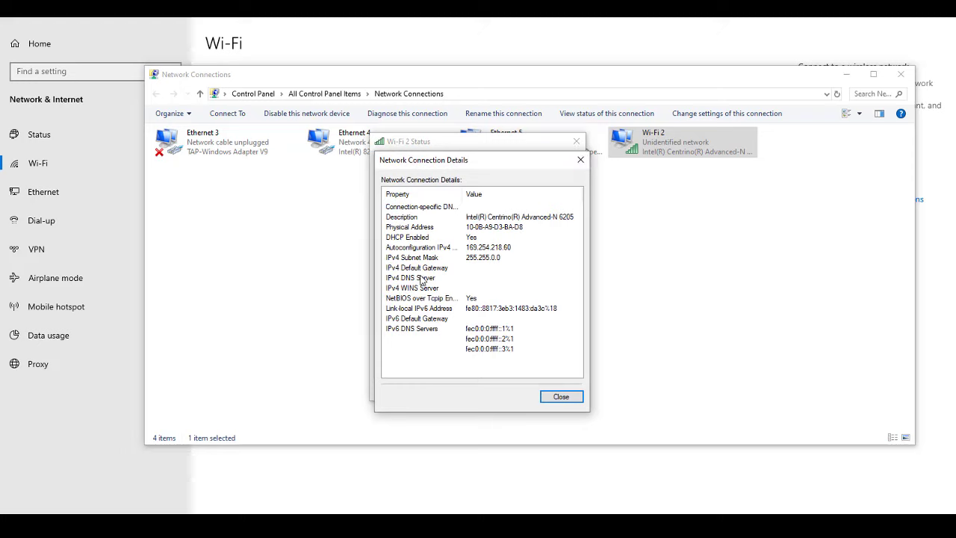
{"action": "left_click", "coordinate": [424, 270]}
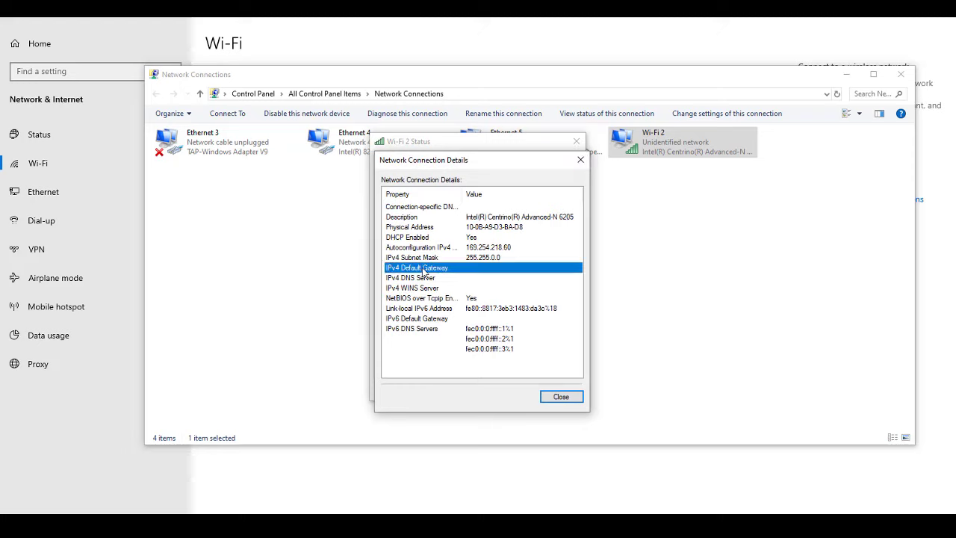
{"action": "left_click", "coordinate": [580, 160]}
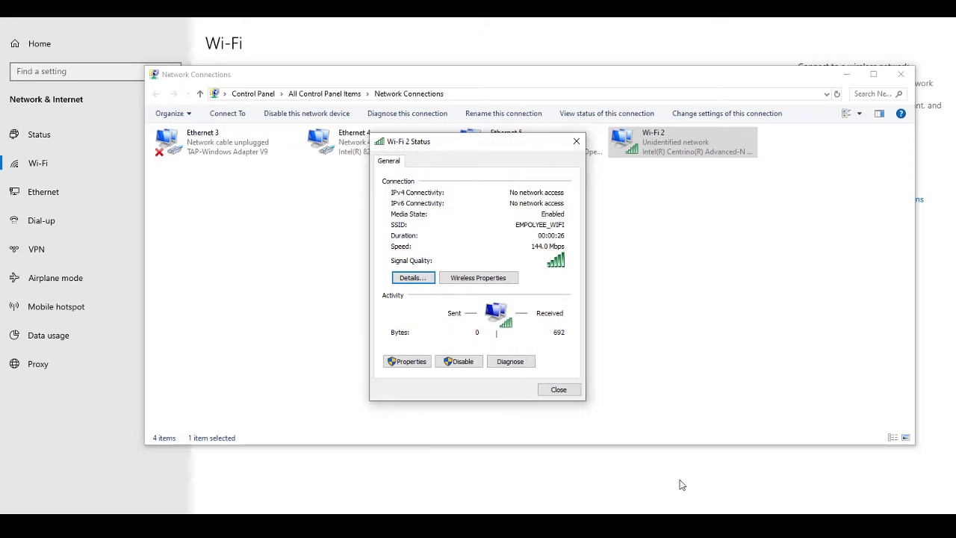
{"action": "left_click", "coordinate": [821, 532]}
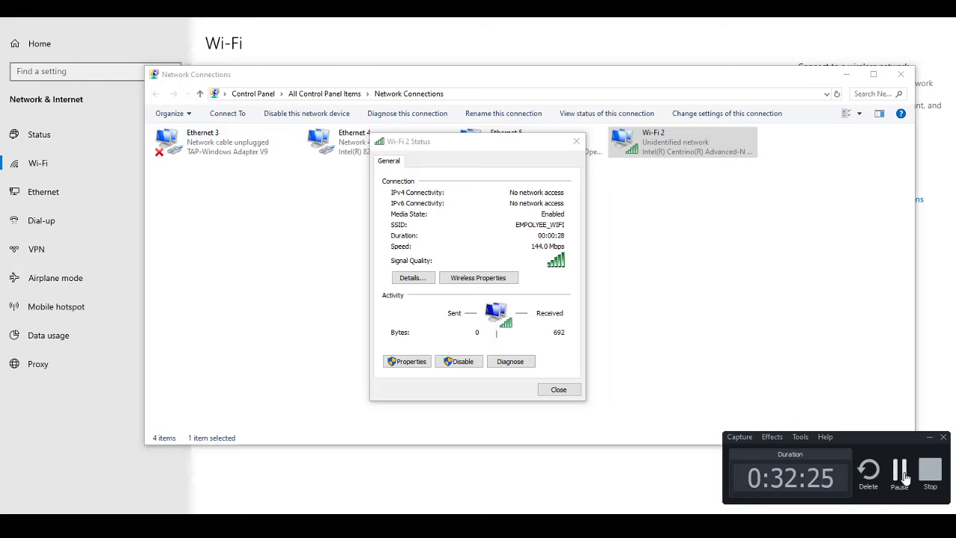
{"action": "left_click", "coordinate": [412, 277]}
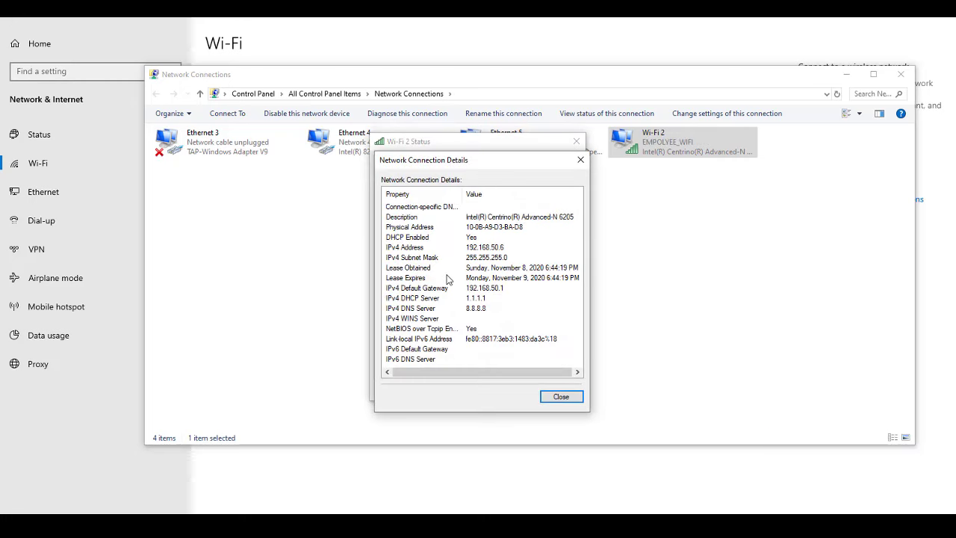
{"action": "left_click", "coordinate": [390, 248]}
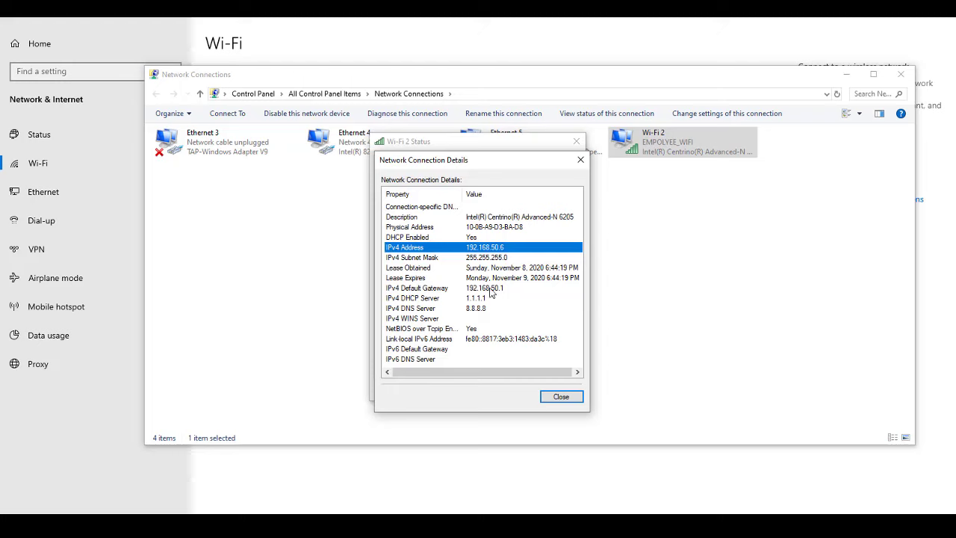
{"action": "left_click", "coordinate": [490, 289]}
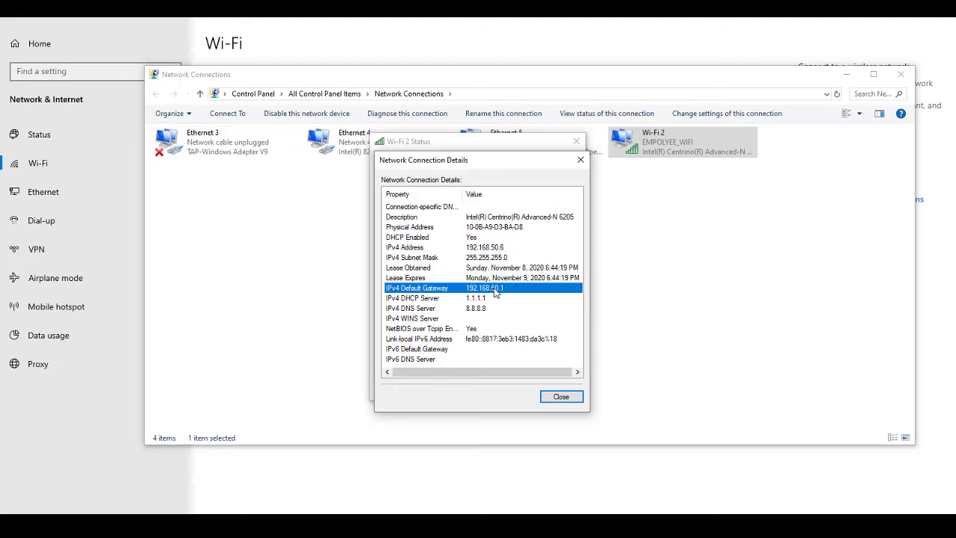
{"action": "key", "text": "Escape"}
{"action": "key", "text": "Escape"}
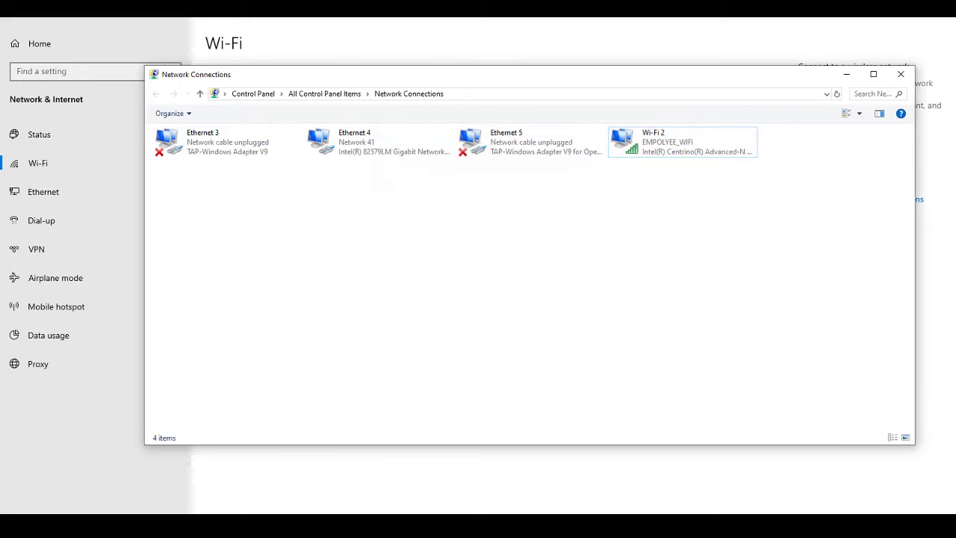
Step: Disconnect from EMPOLYEE_WIFI and connect the laptop to MANAGERS_WIFI
{"action": "left_click", "coordinate": [831, 335]}
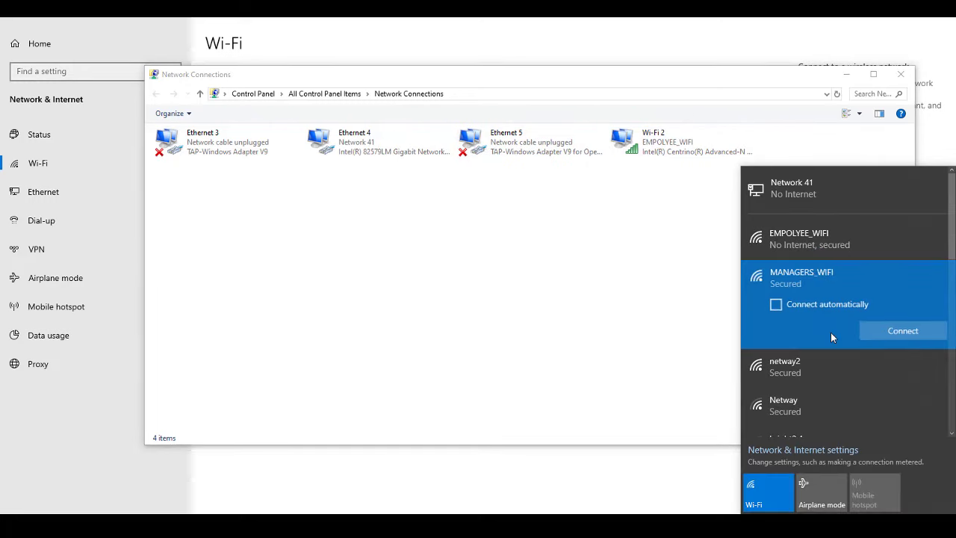
{"action": "left_click", "coordinate": [836, 239]}
{"action": "left_click", "coordinate": [904, 293]}
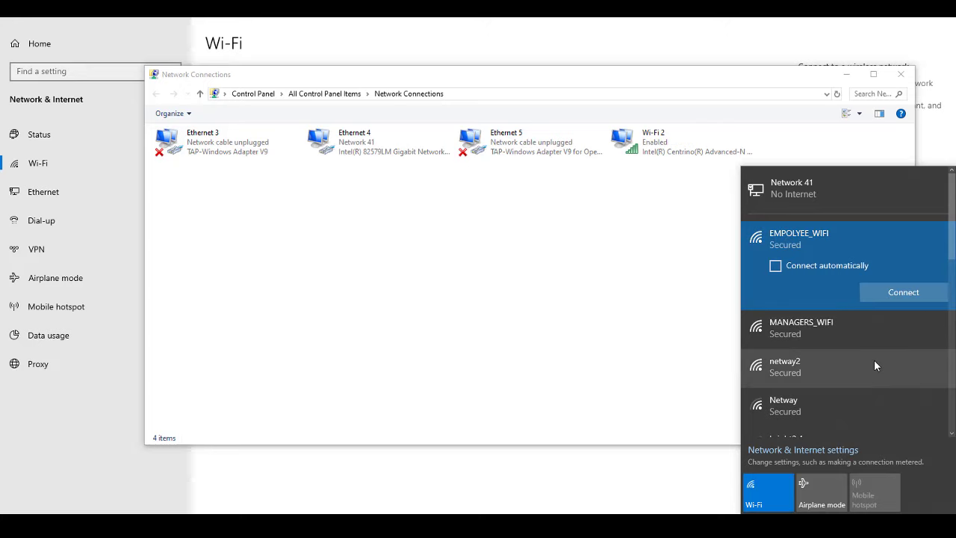
{"action": "left_click", "coordinate": [826, 326]}
{"action": "left_click", "coordinate": [891, 333]}
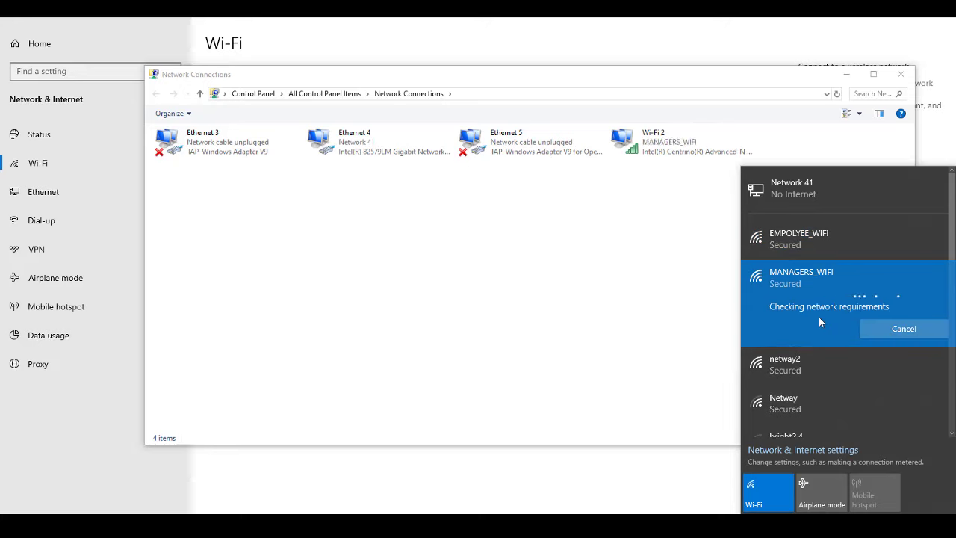
{"action": "left_click", "coordinate": [655, 273]}
Step: Show Wi-Fi 2's connection details with IPv4 address 192.168.60.7 and gateway 192.168.60.1
{"action": "double_click", "coordinate": [664, 153]}
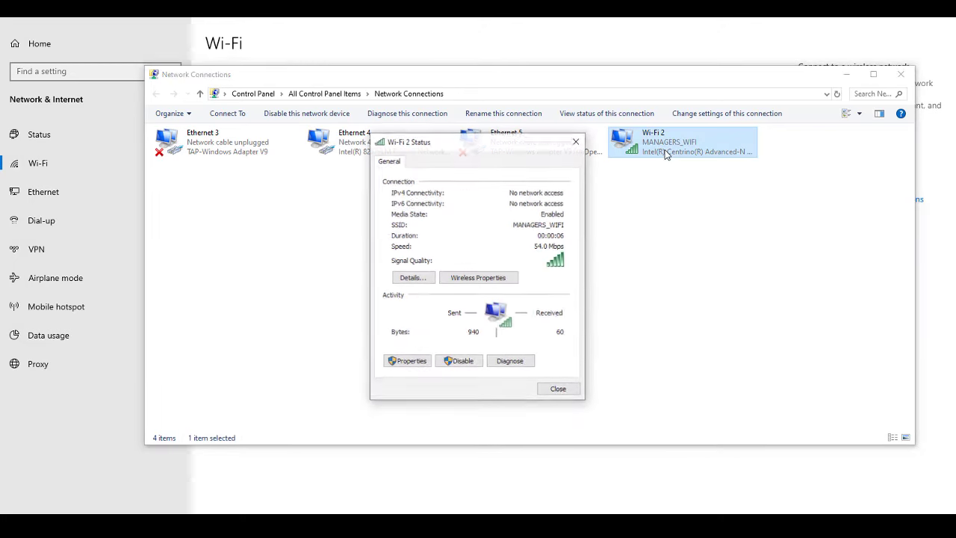
{"action": "left_click", "coordinate": [425, 279]}
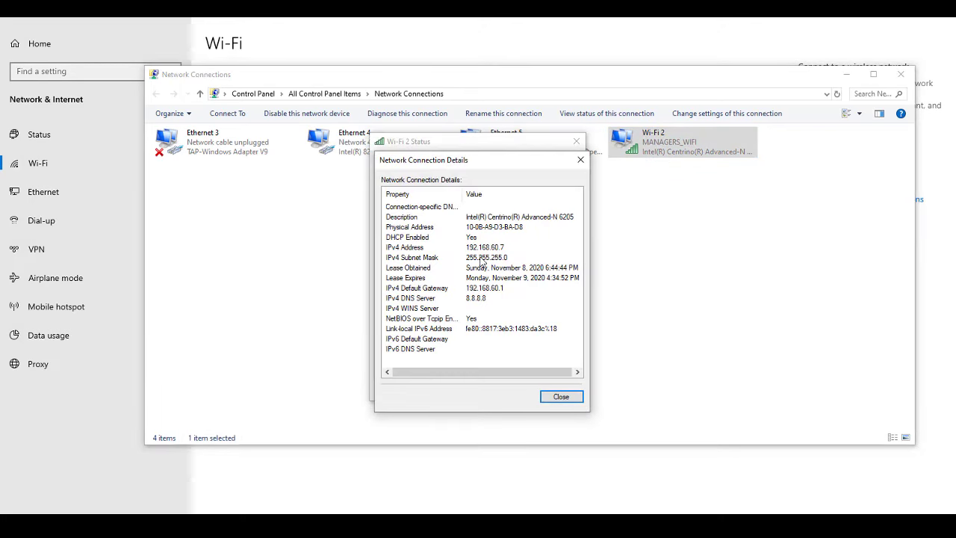
{"action": "left_click", "coordinate": [501, 249]}
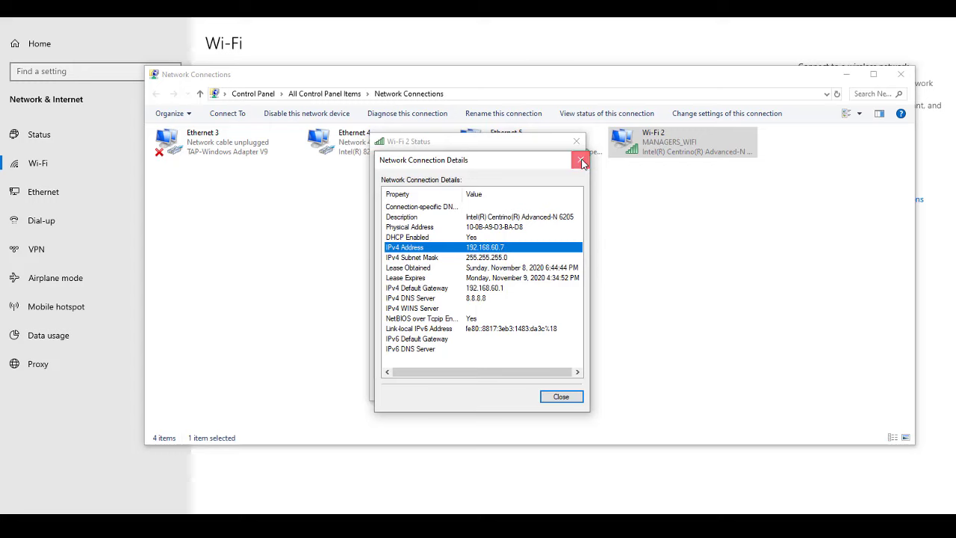